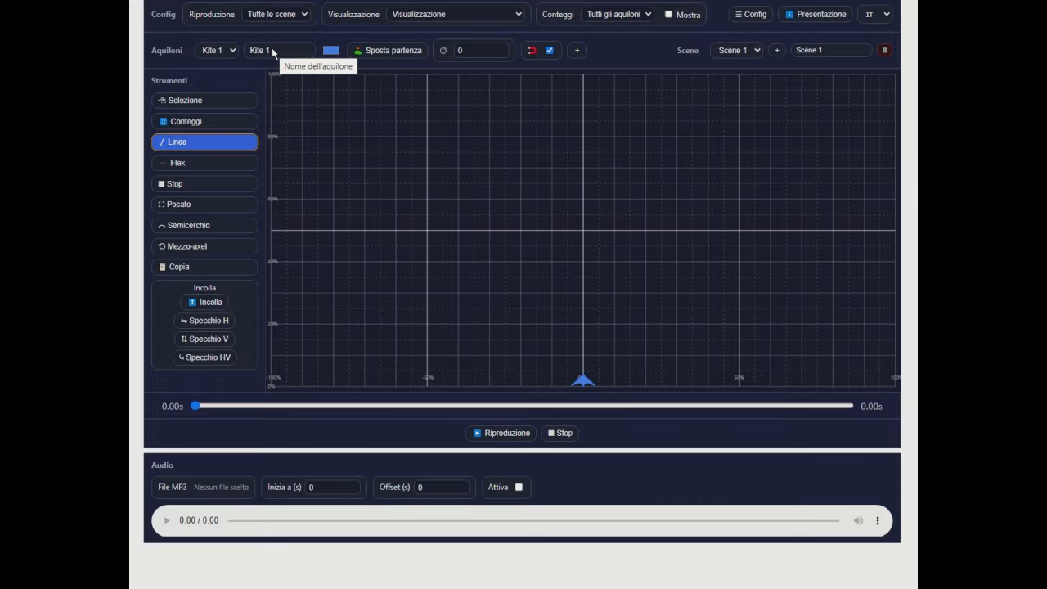
- Rename Kite 1 with the pilot's first name and change the kite's colour to magenta
{"action": "left_click_drag", "start_coordinate": [271, 49], "coordinate": [241, 54]}
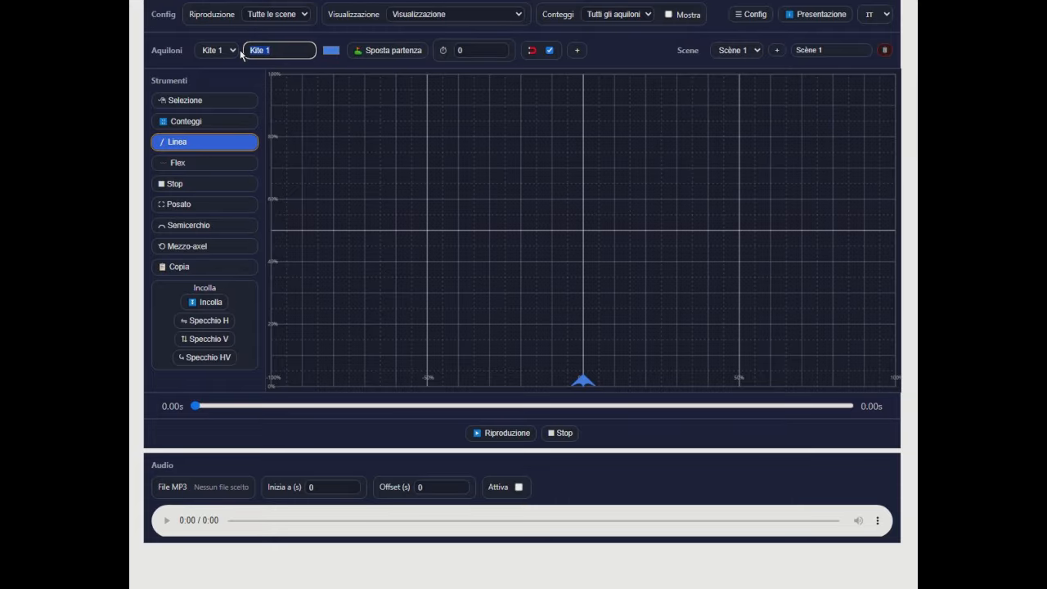
{"action": "type", "text": "Rudy"}
{"action": "key", "text": "Return"}
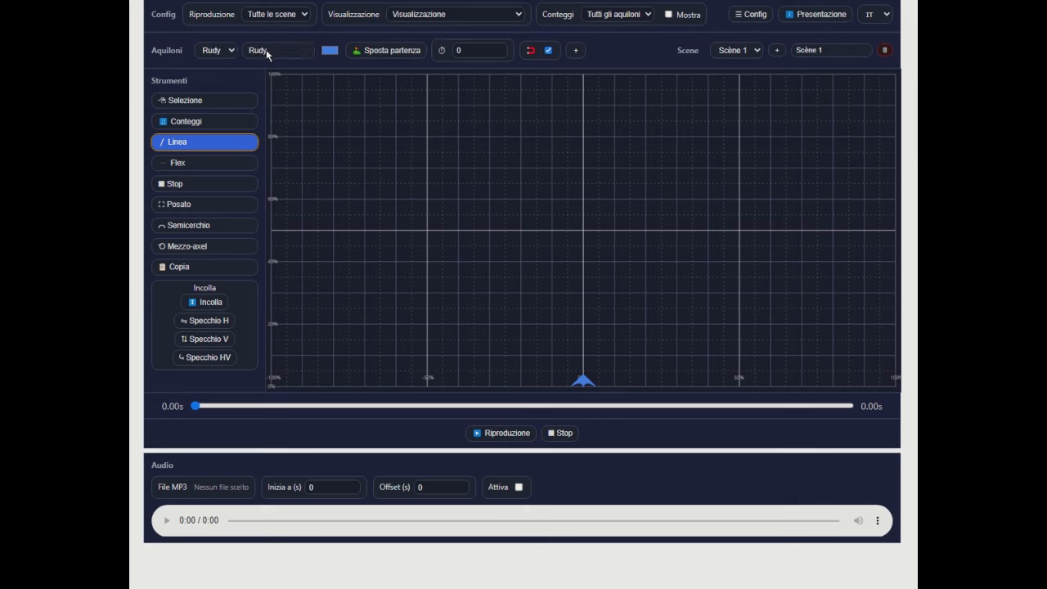
{"action": "left_click", "coordinate": [329, 50]}
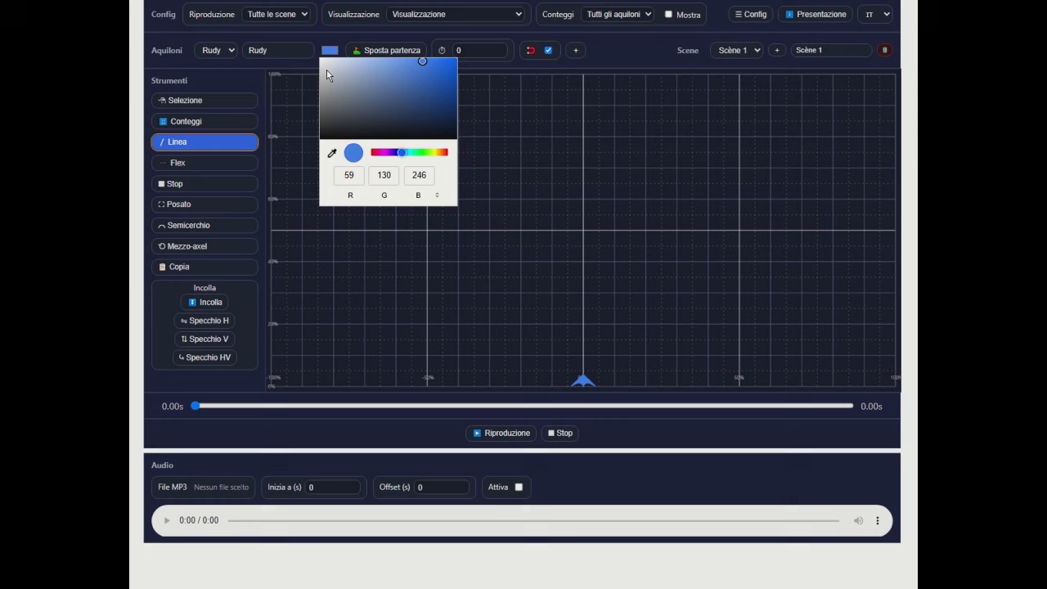
{"action": "left_click", "coordinate": [384, 153]}
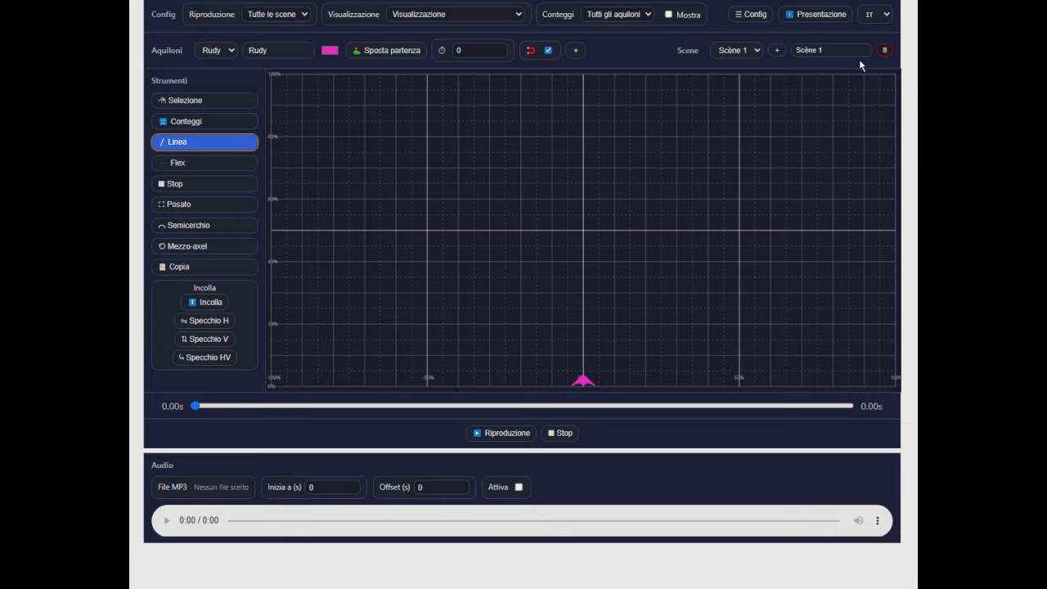
- Switch the interface language from Italian to English (GB)
{"action": "left_click", "coordinate": [886, 14]}
{"action": "left_click", "coordinate": [870, 52]}
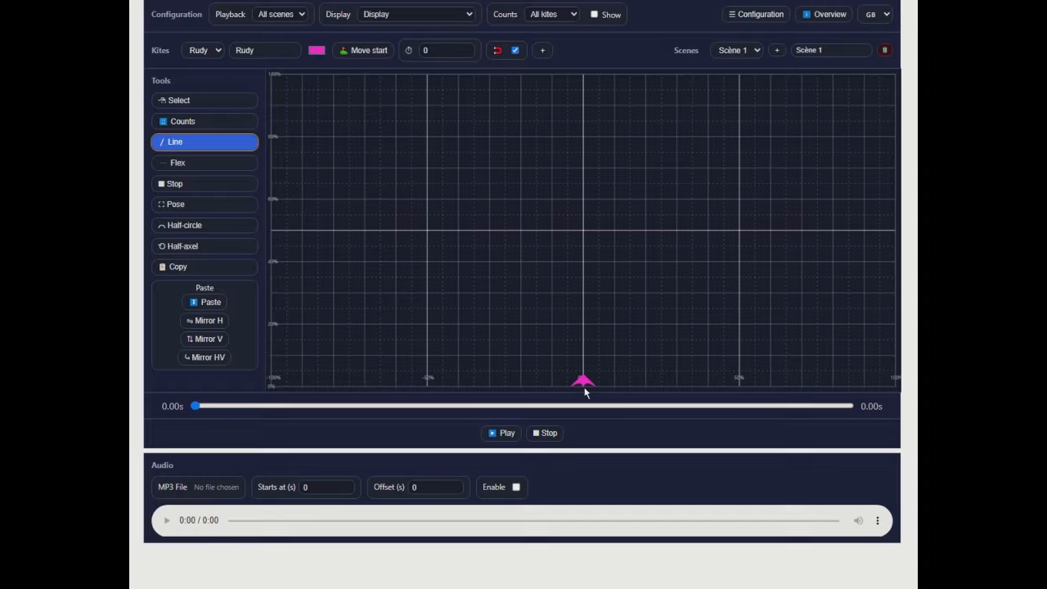
- Move the kite's takeoff point to X -50, Y 2, and draw lines ending at X -50, Y 40 and X 0, Y 40
{"action": "left_click", "coordinate": [364, 50]}
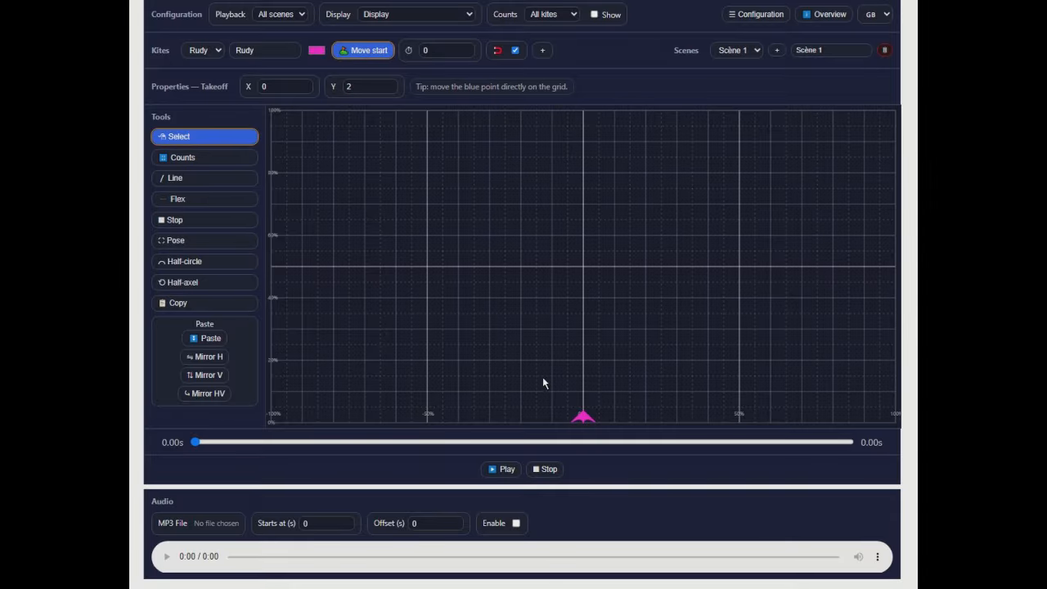
{"action": "left_click_drag", "start_coordinate": [588, 421], "coordinate": [431, 425]}
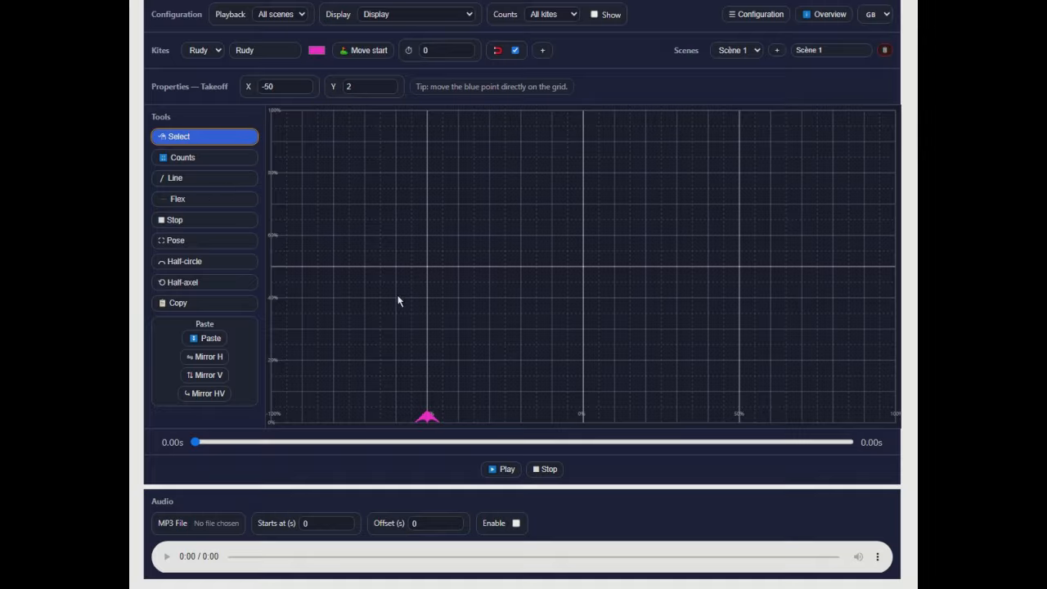
{"action": "left_click", "coordinate": [194, 178]}
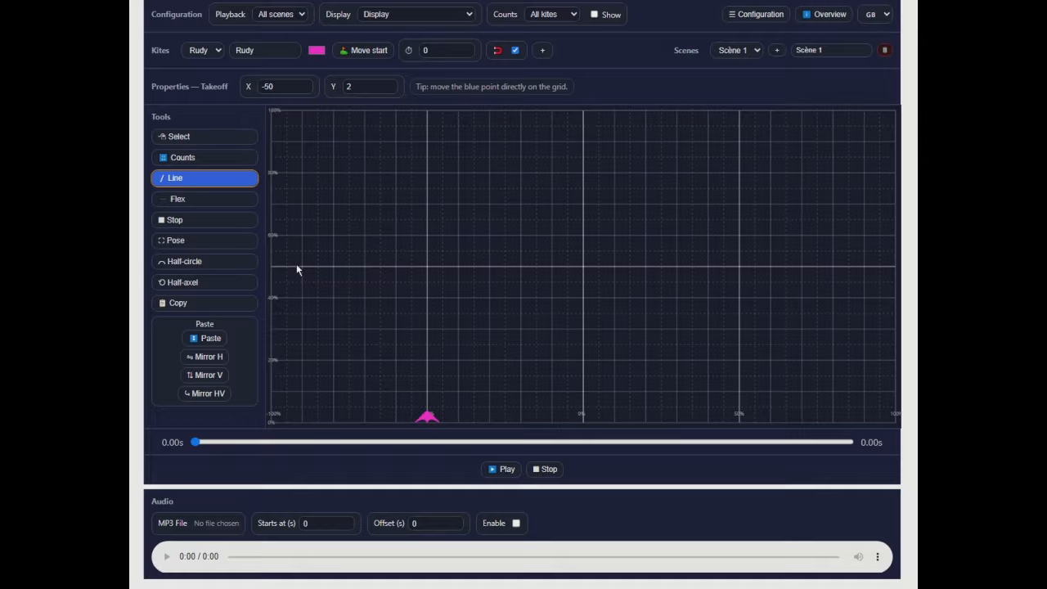
{"action": "left_click", "coordinate": [428, 302]}
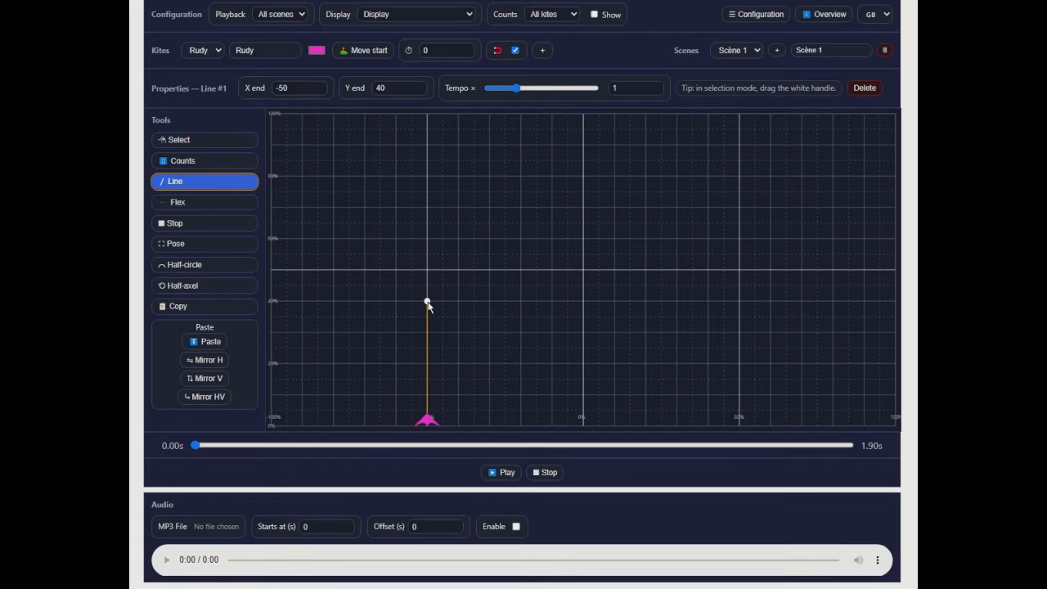
{"action": "left_click", "coordinate": [583, 302]}
- Add a half-circle at the end of the horizontal line, running clockwise with its axis at -90° (down)
{"action": "left_click", "coordinate": [197, 270]}
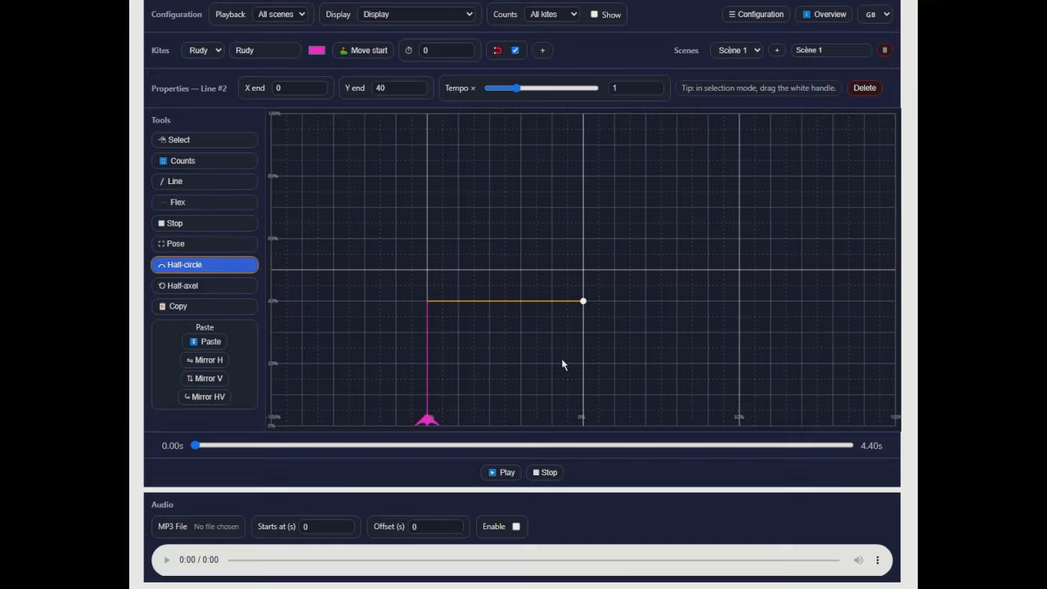
{"action": "left_click", "coordinate": [587, 341]}
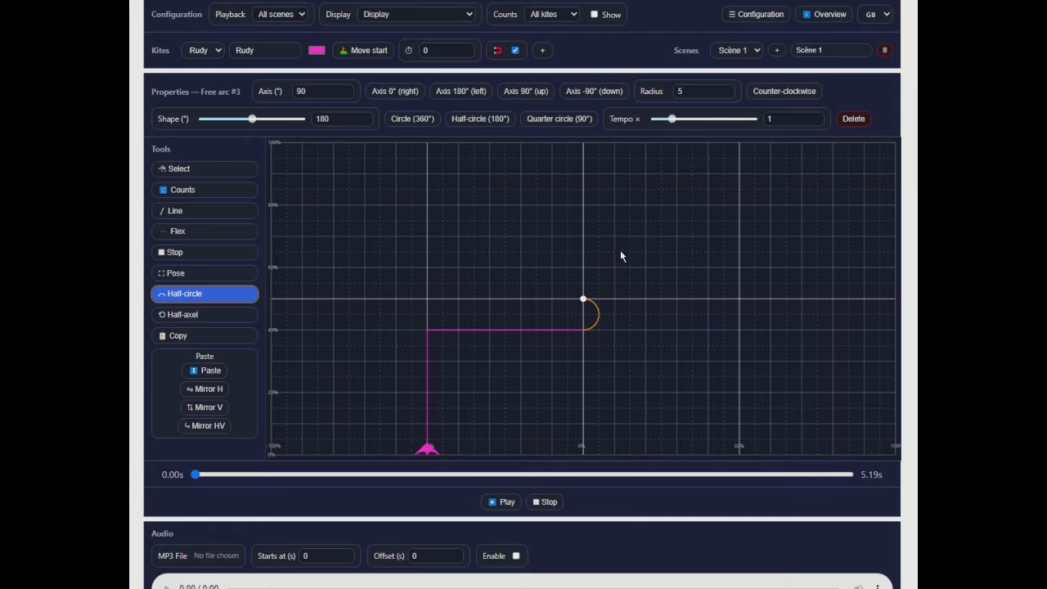
{"action": "left_click", "coordinate": [780, 91]}
{"action": "left_click", "coordinate": [607, 92]}
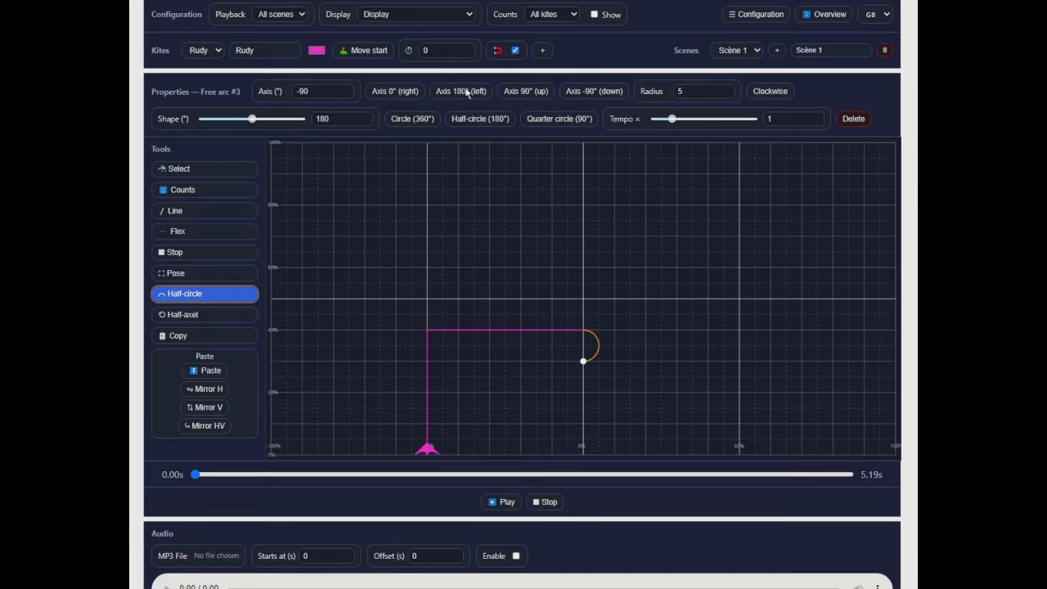
- Try the up, left and right axis directions on the arc and return it to -90° (down)
{"action": "left_click", "coordinate": [538, 92]}
{"action": "left_click", "coordinate": [455, 93]}
{"action": "left_click", "coordinate": [406, 91]}
{"action": "left_click", "coordinate": [461, 90]}
{"action": "left_click", "coordinate": [602, 89]}
- Set the arc's radius to 17.5 and turn it into a full 360° circle
{"action": "left_click", "coordinate": [688, 92]}
{"action": "type", "text": ",2"}
{"action": "left_click", "coordinate": [727, 90]}
{"action": "left_click", "coordinate": [726, 90]}
{"action": "left_click", "coordinate": [727, 90]}
{"action": "left_click", "coordinate": [727, 90]}
{"action": "left_click", "coordinate": [727, 90]}
{"action": "left_click", "coordinate": [727, 90]}
{"action": "left_click", "coordinate": [726, 90]}
{"action": "left_click", "coordinate": [727, 90]}
{"action": "left_click", "coordinate": [727, 90]}
{"action": "left_click", "coordinate": [224, 297]}
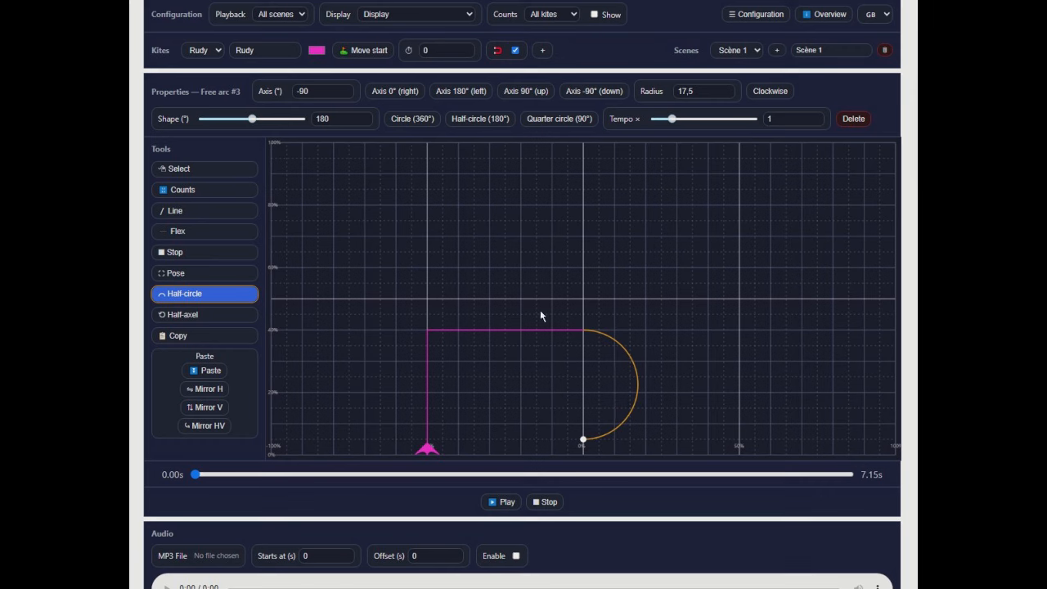
{"action": "left_click", "coordinate": [409, 121]}
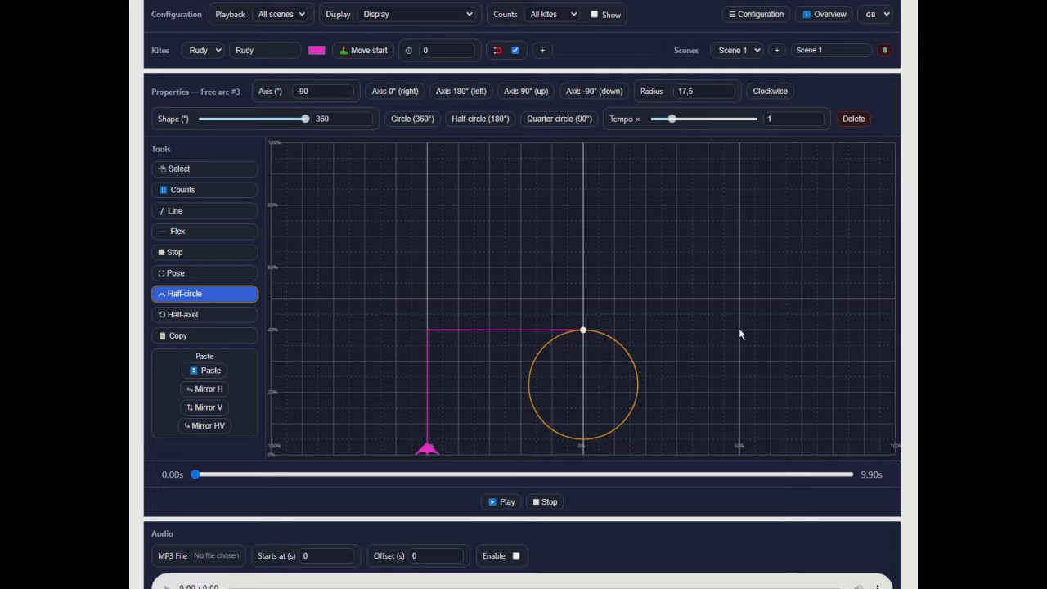
- Draw lines ending at X 50, Y 40 and X 50, Y 0, and add a pose at the path's end
{"action": "left_click", "coordinate": [204, 213]}
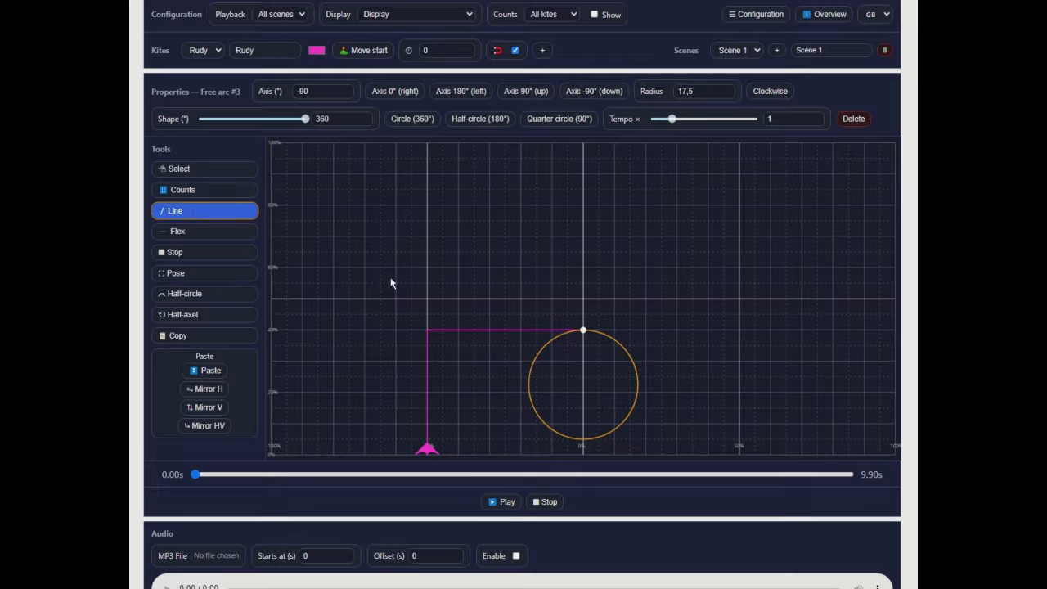
{"action": "left_click", "coordinate": [739, 331]}
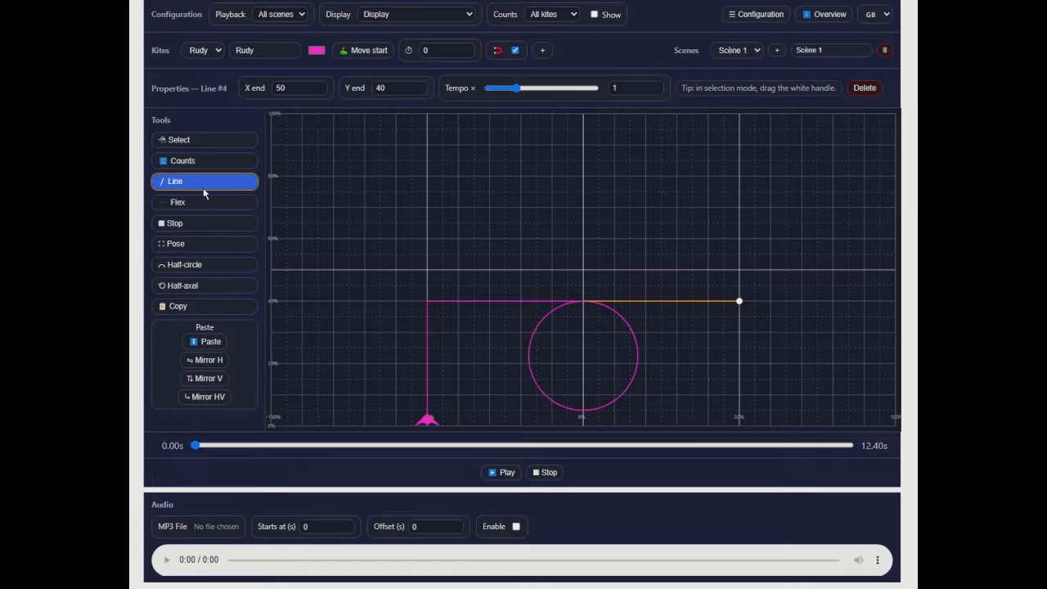
{"action": "left_click", "coordinate": [741, 425]}
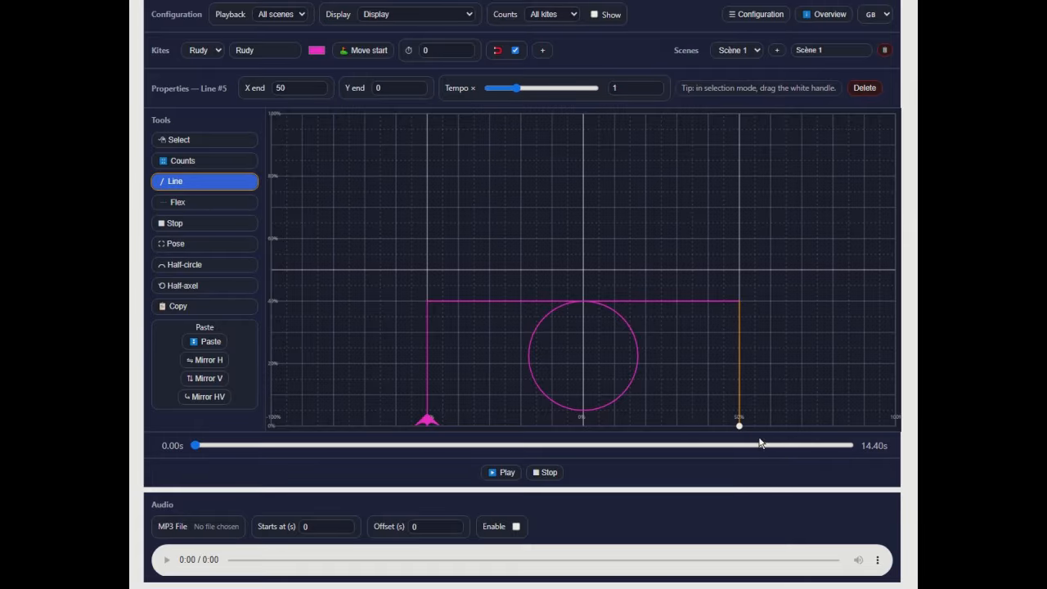
{"action": "left_click", "coordinate": [189, 248]}
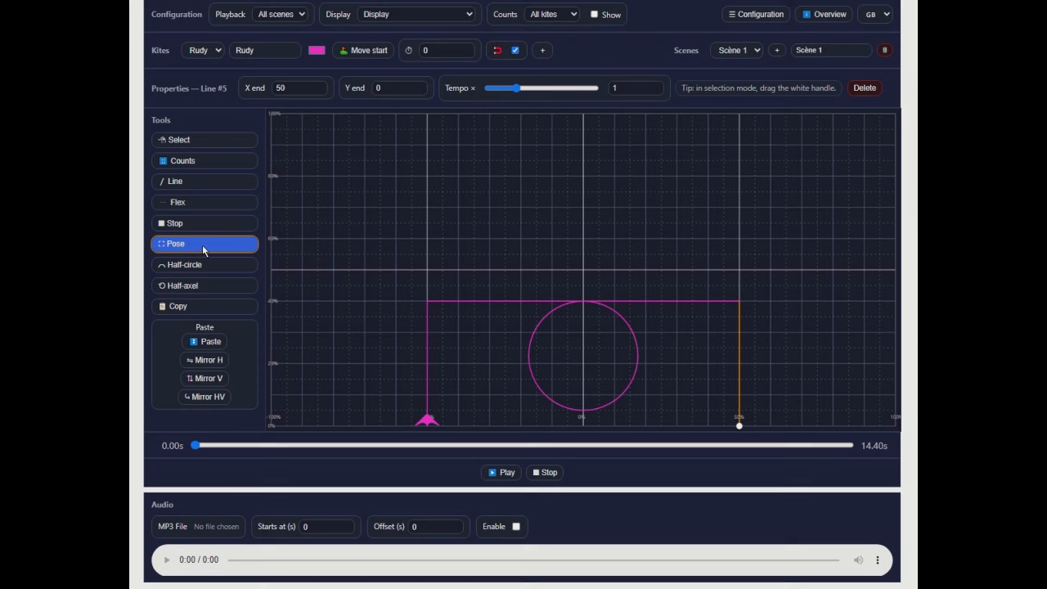
{"action": "left_click", "coordinate": [741, 423]}
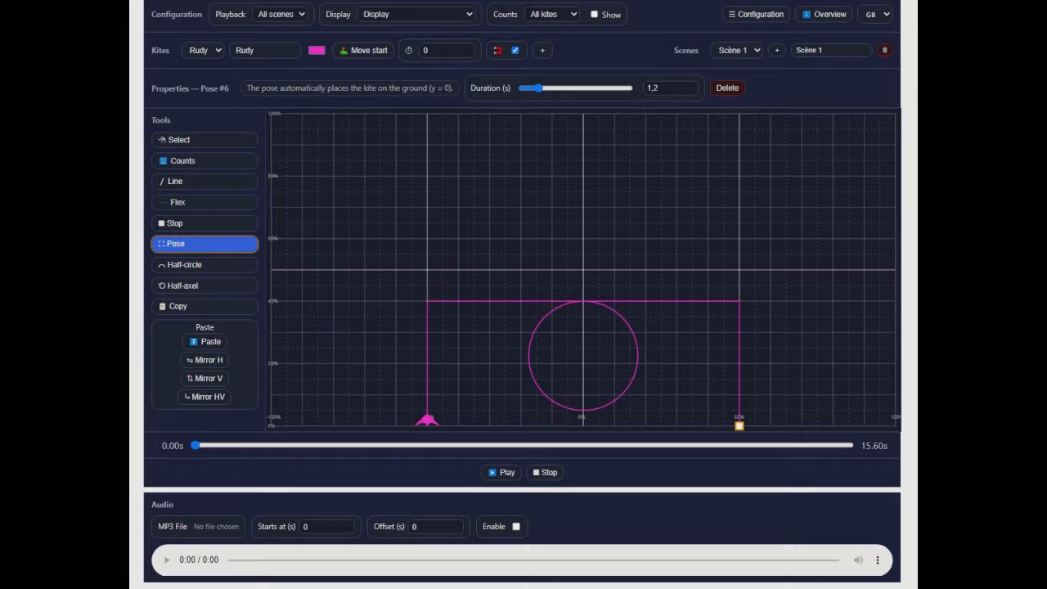
- Look at the segment list, move it aside, play the whole flight and rewind the timeline to about 13.46 s
{"action": "left_click_drag", "start_coordinate": [1023, 88], "coordinate": [647, 448]}
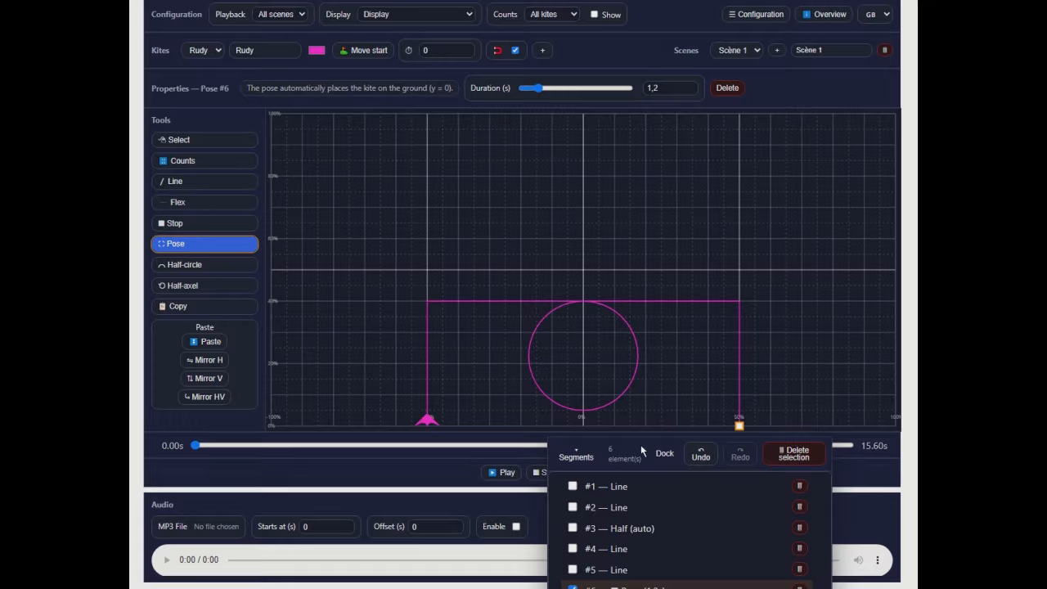
{"action": "left_click_drag", "start_coordinate": [642, 445], "coordinate": [953, 127]}
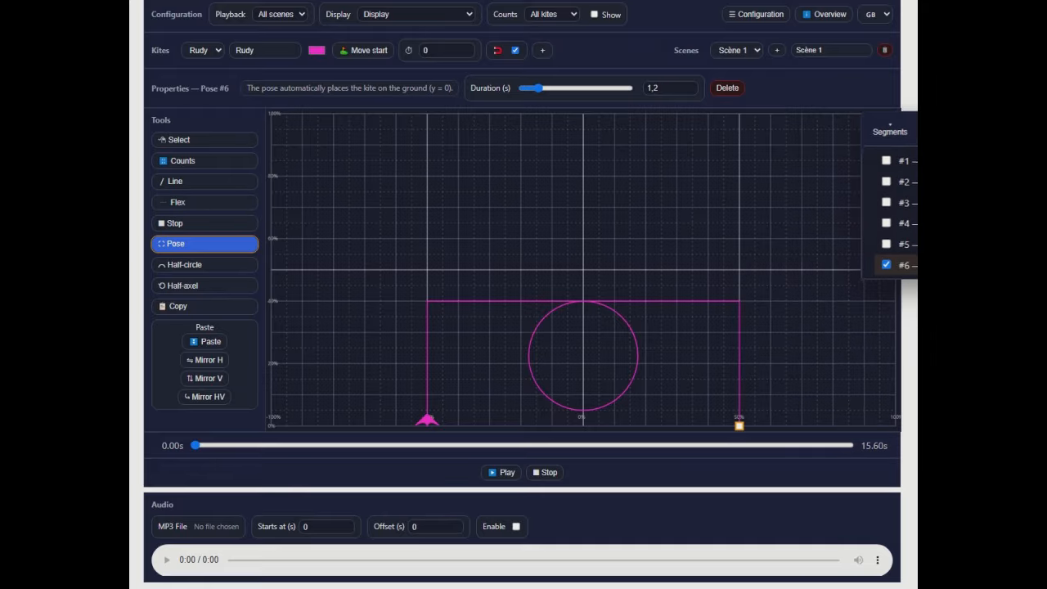
{"action": "left_click", "coordinate": [503, 474]}
{"action": "left_click", "coordinate": [504, 474]}
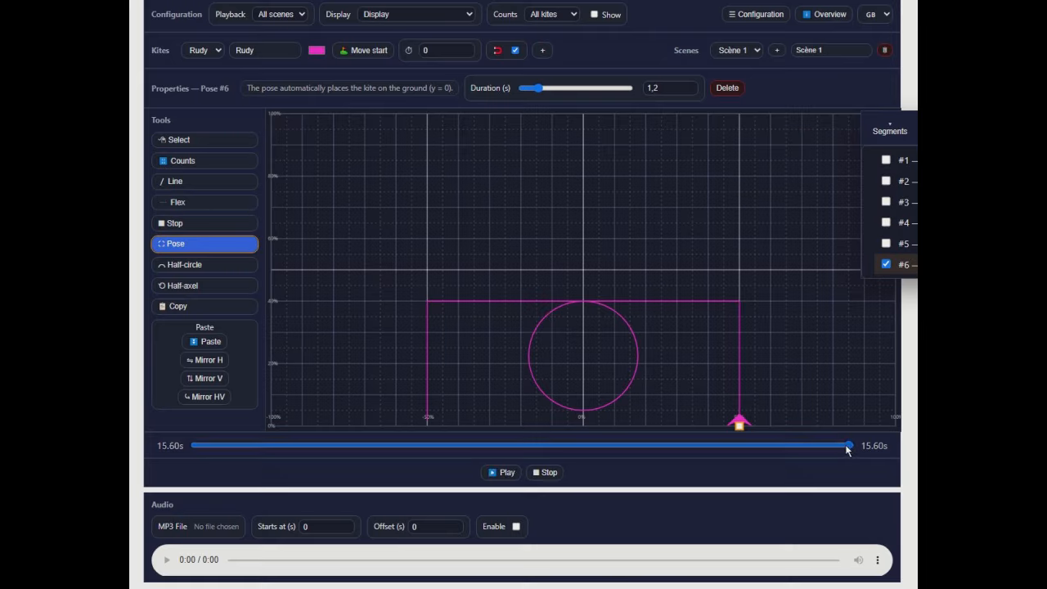
{"action": "mouse_move", "coordinate": [843, 451]}
{"action": "left_mouse_down"}
{"action": "mouse_move", "coordinate": [764, 448]}
{"action": "mouse_move", "coordinate": [720, 459]}
{"action": "mouse_move", "coordinate": [762, 451]}
{"action": "mouse_move", "coordinate": [711, 446]}
{"action": "mouse_move", "coordinate": [784, 447]}
{"action": "mouse_move", "coordinate": [725, 451]}
{"action": "mouse_move", "coordinate": [801, 463]}
{"action": "mouse_move", "coordinate": [757, 459]}
{"action": "left_mouse_up"}
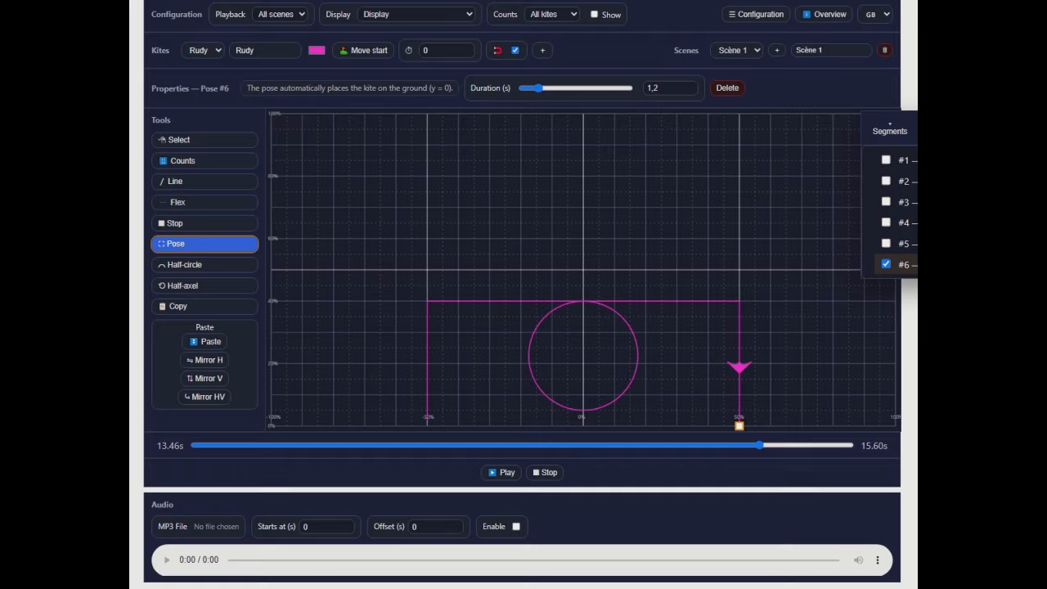
- Delete segments #6 (pose) and #5 (line) through the segment list and move the list out of the way
{"action": "left_click_drag", "start_coordinate": [896, 129], "coordinate": [689, 374]}
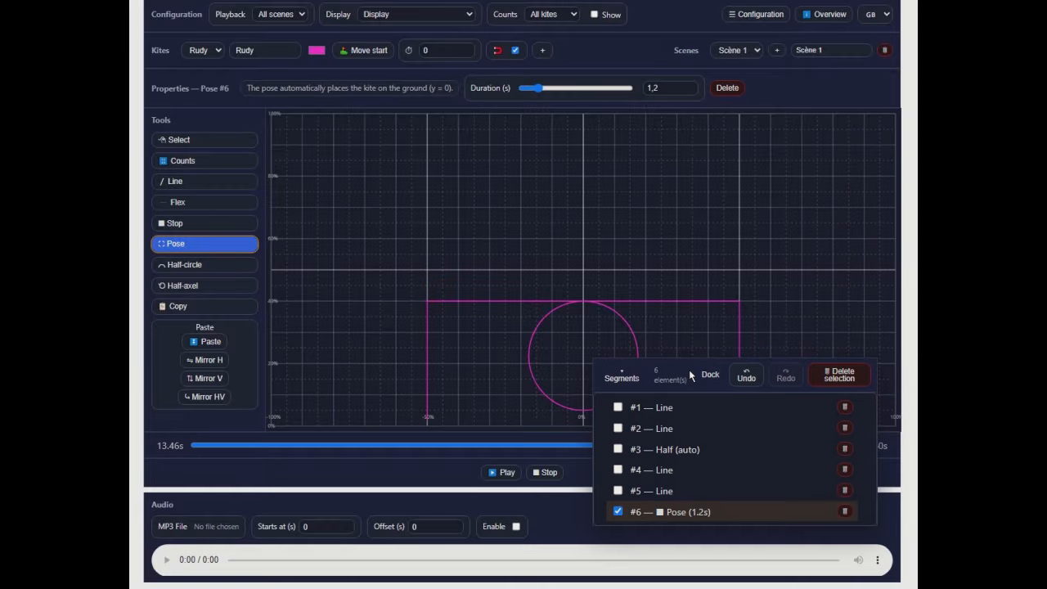
{"action": "left_click", "coordinate": [845, 511]}
{"action": "left_click", "coordinate": [663, 491]}
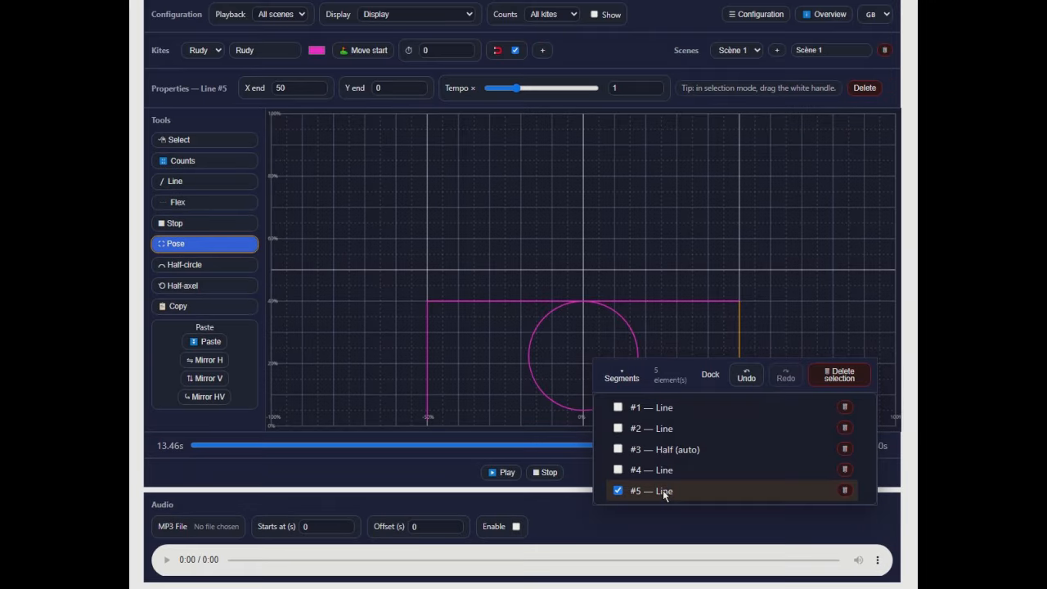
{"action": "left_click", "coordinate": [844, 491]}
{"action": "left_click", "coordinate": [710, 372]}
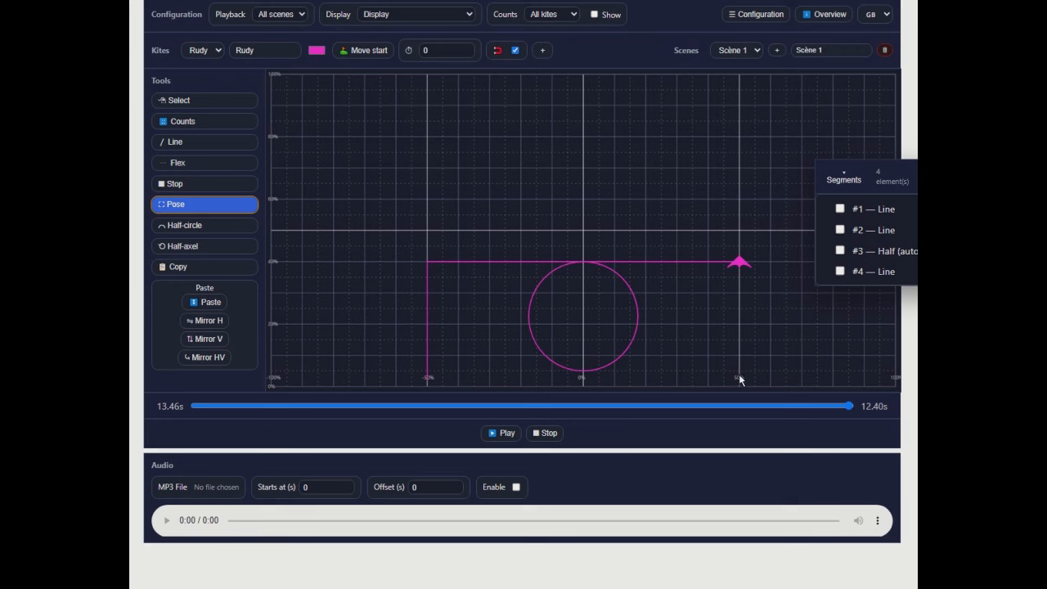
- Turn off grid snapping and draw a downward line ending at about X 49.7, Y 3.5
{"action": "left_click", "coordinate": [515, 51]}
{"action": "left_click", "coordinate": [196, 145]}
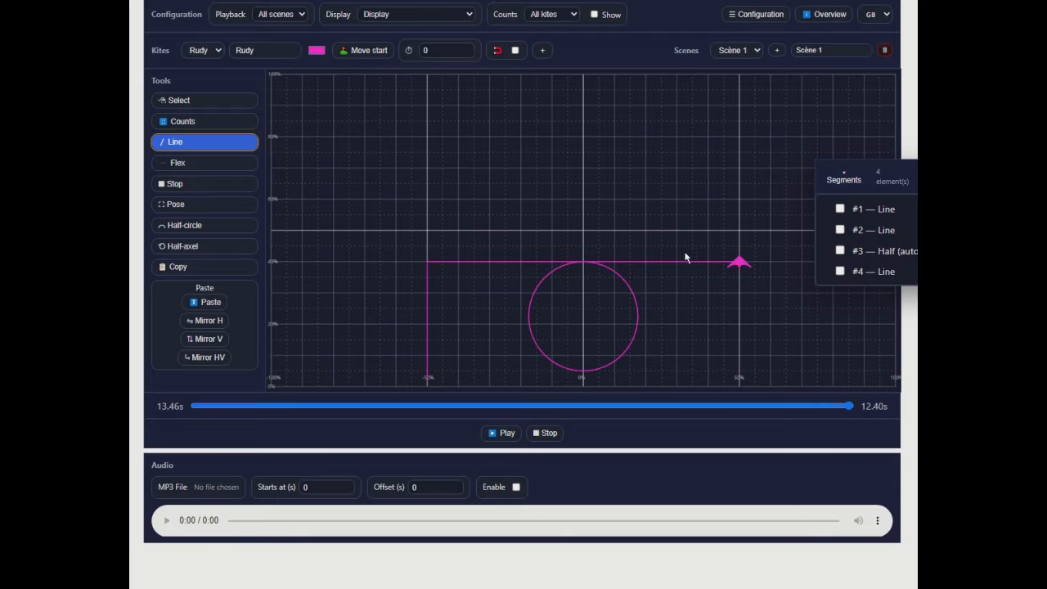
{"action": "left_click", "coordinate": [740, 380]}
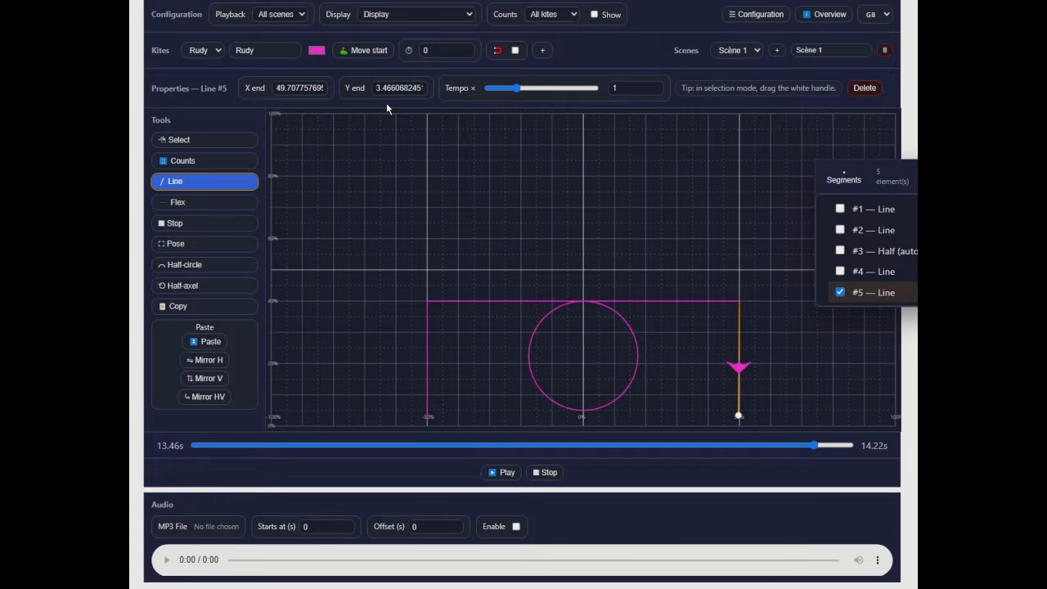
- Set the end point of line #5 to X 50, Y 3, delete the stray diagonal line and return to selection mode
{"action": "left_click", "coordinate": [277, 92]}
{"action": "left_click_drag", "start_coordinate": [276, 92], "coordinate": [341, 95]}
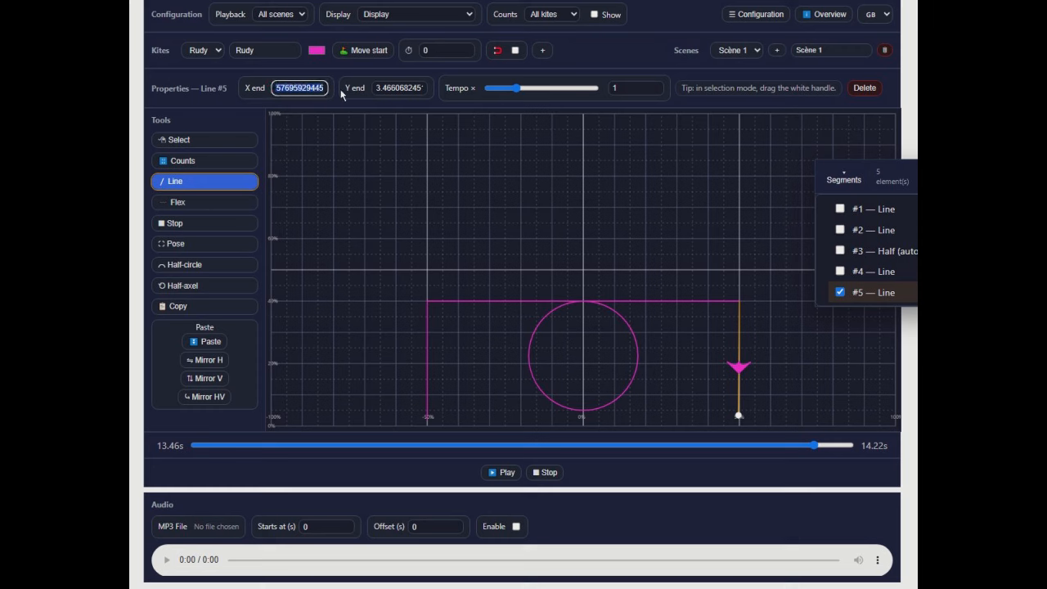
{"action": "type", "text": "50"}
{"action": "left_click", "coordinate": [376, 90]}
{"action": "left_click", "coordinate": [377, 91]}
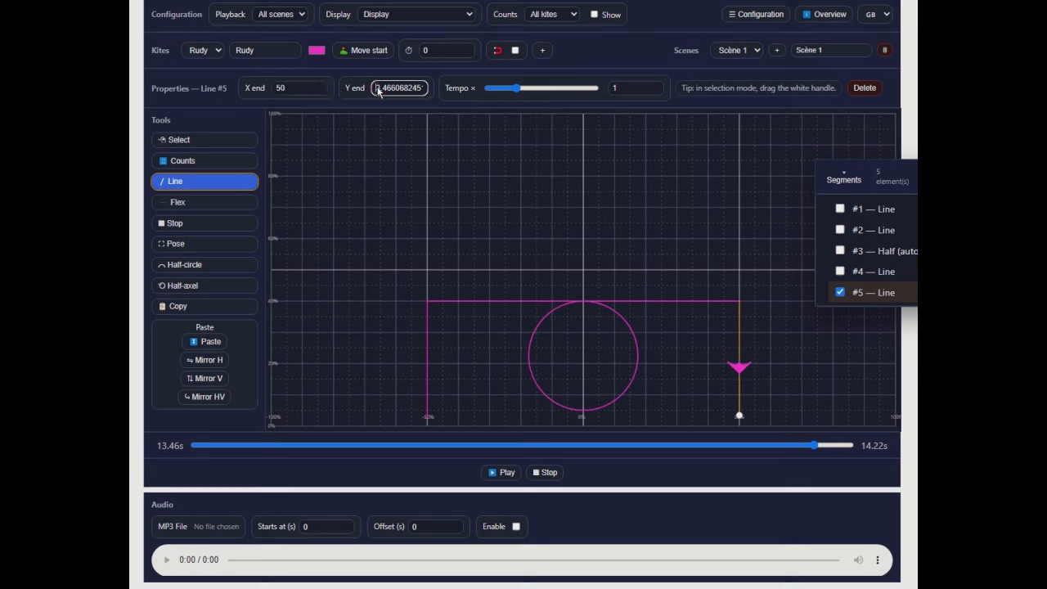
{"action": "left_click_drag", "start_coordinate": [377, 91], "coordinate": [457, 89]}
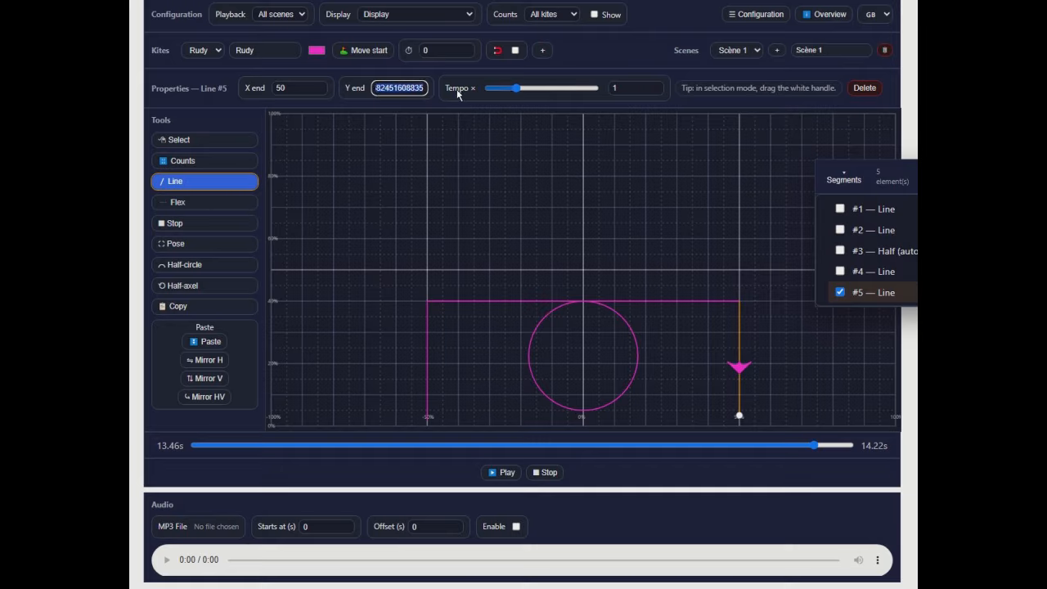
{"action": "type", "text": "3"}
{"action": "left_click", "coordinate": [522, 182]}
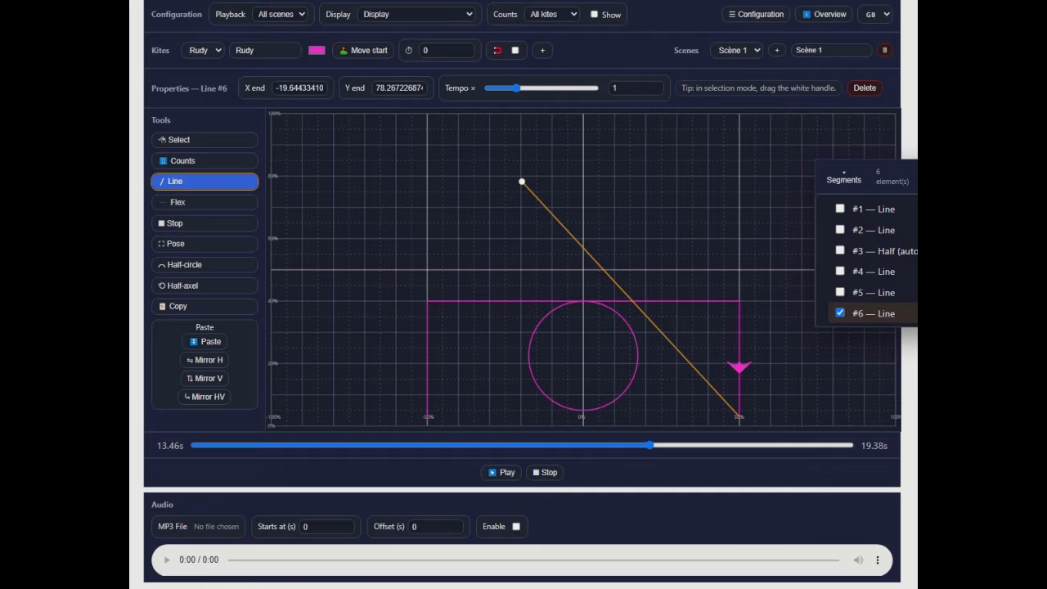
{"action": "key", "text": "Delete"}
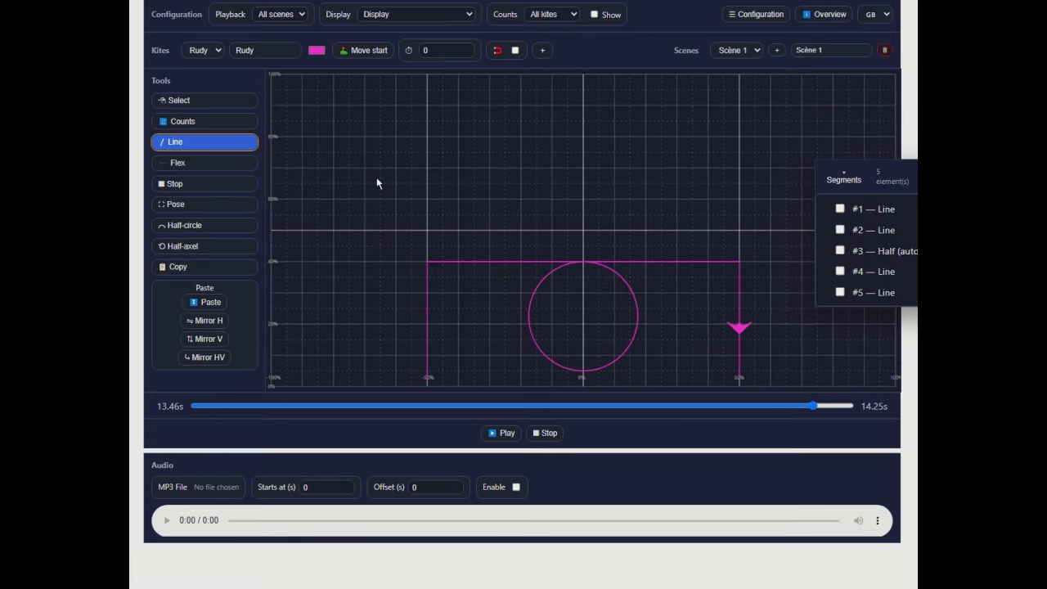
{"action": "left_click", "coordinate": [190, 103]}
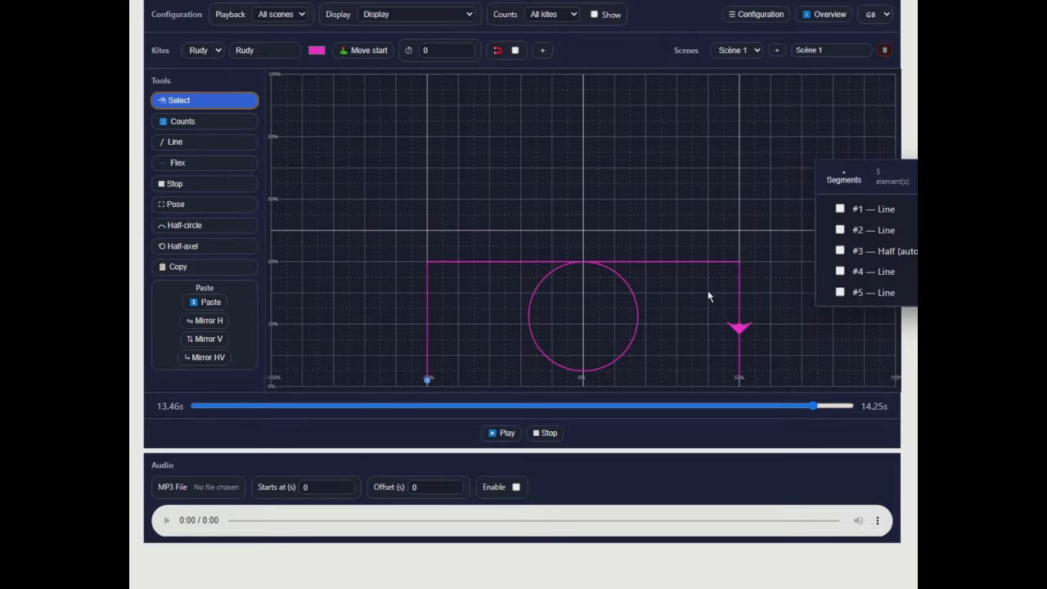
- Add a half-circle at the end of line #5 and set its radius to 2
{"action": "left_click", "coordinate": [737, 303]}
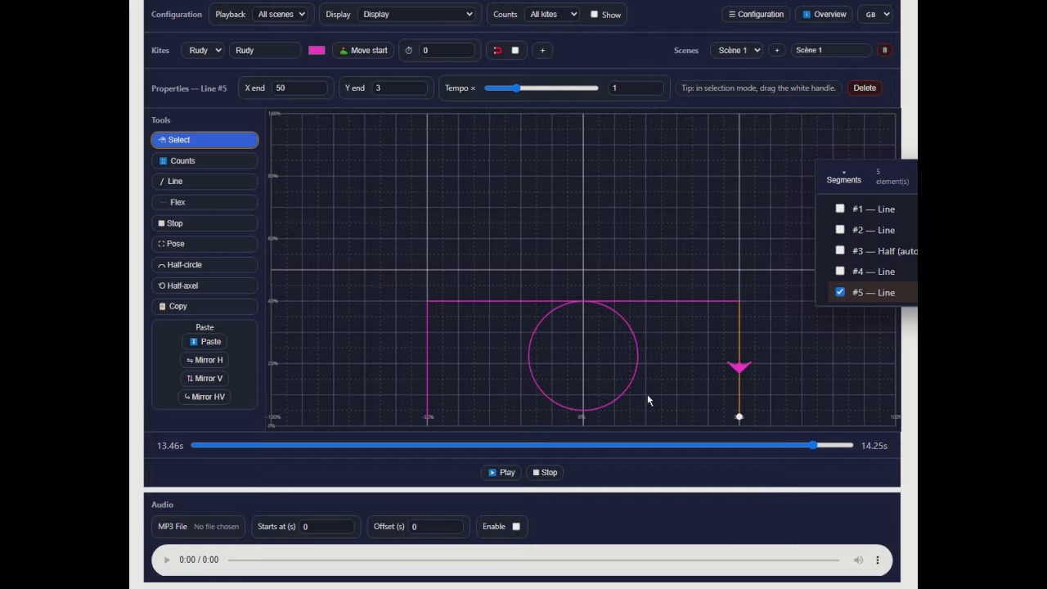
{"action": "left_click", "coordinate": [192, 265]}
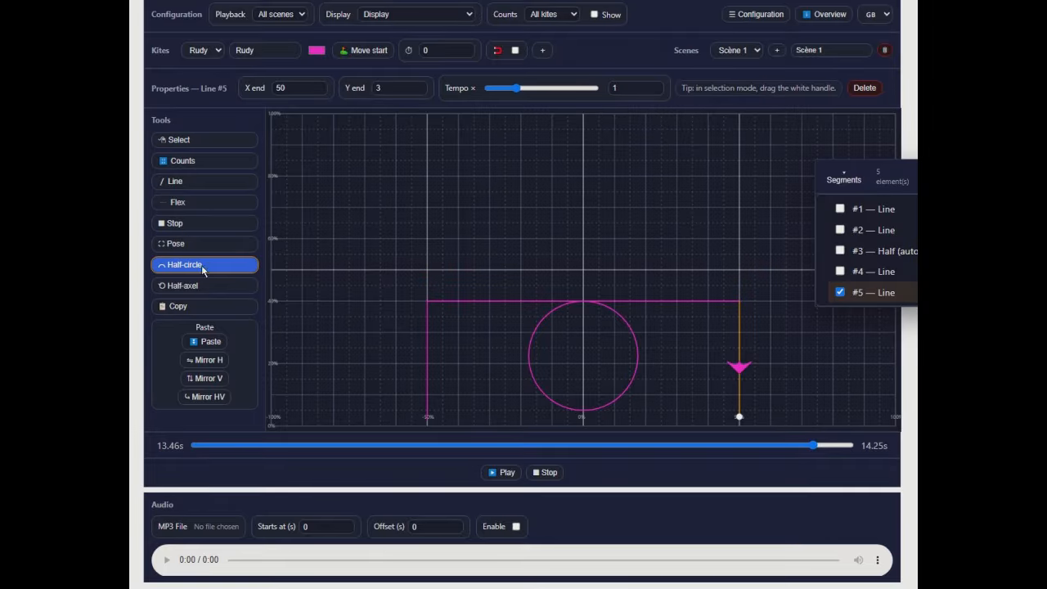
{"action": "left_click", "coordinate": [743, 424]}
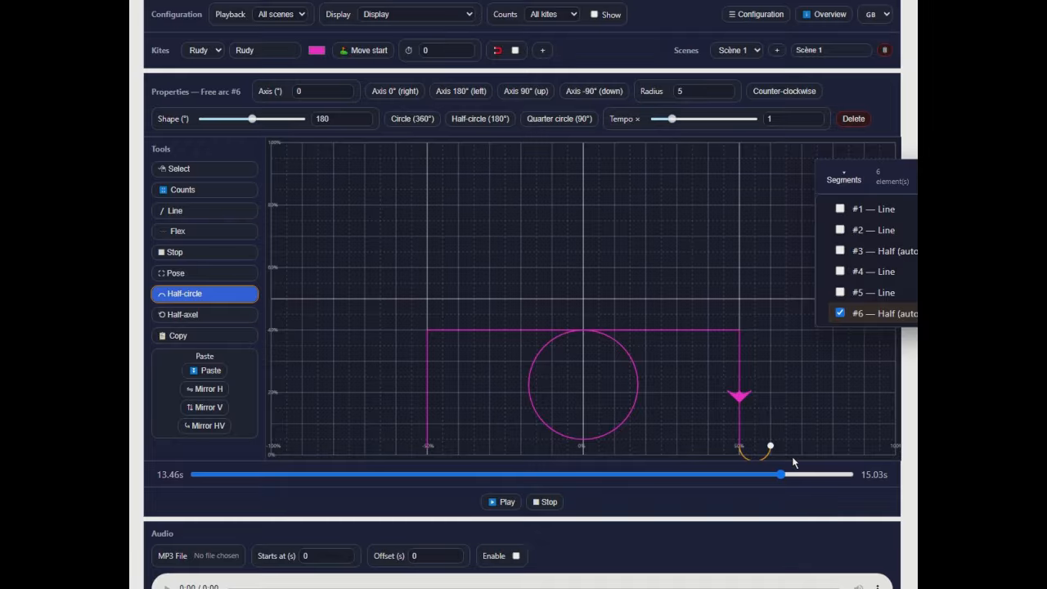
{"action": "left_click", "coordinate": [729, 93]}
{"action": "left_click", "coordinate": [731, 96]}
{"action": "left_click", "coordinate": [731, 95]}
{"action": "left_click", "coordinate": [730, 96]}
{"action": "left_click", "coordinate": [731, 96]}
{"action": "left_click", "coordinate": [727, 88]}
- Add a landing pose at the end of the small half-circle
{"action": "left_click", "coordinate": [223, 296]}
{"action": "left_click", "coordinate": [182, 276]}
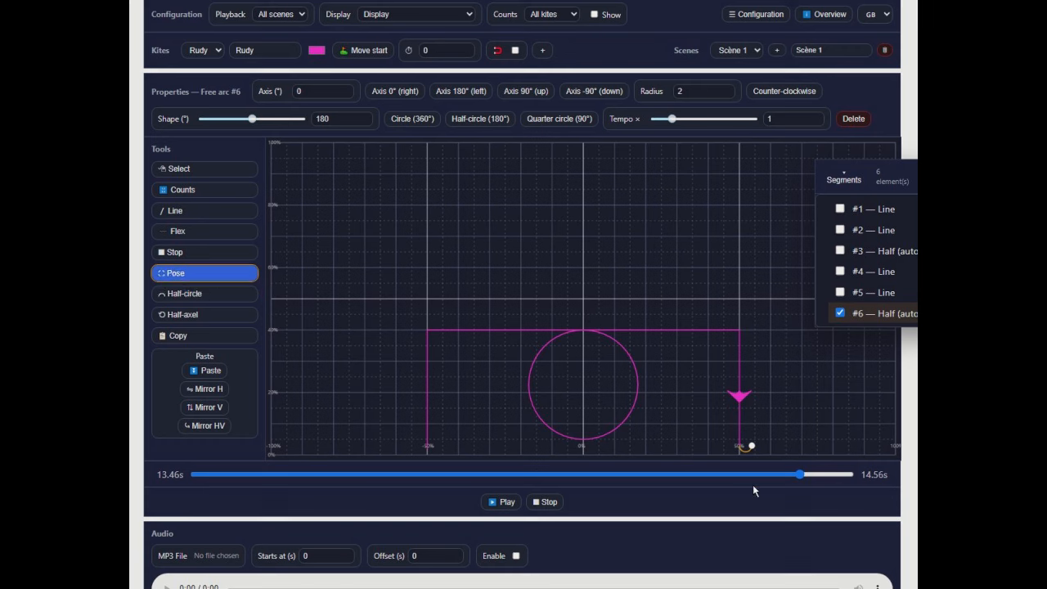
{"action": "left_click", "coordinate": [758, 448]}
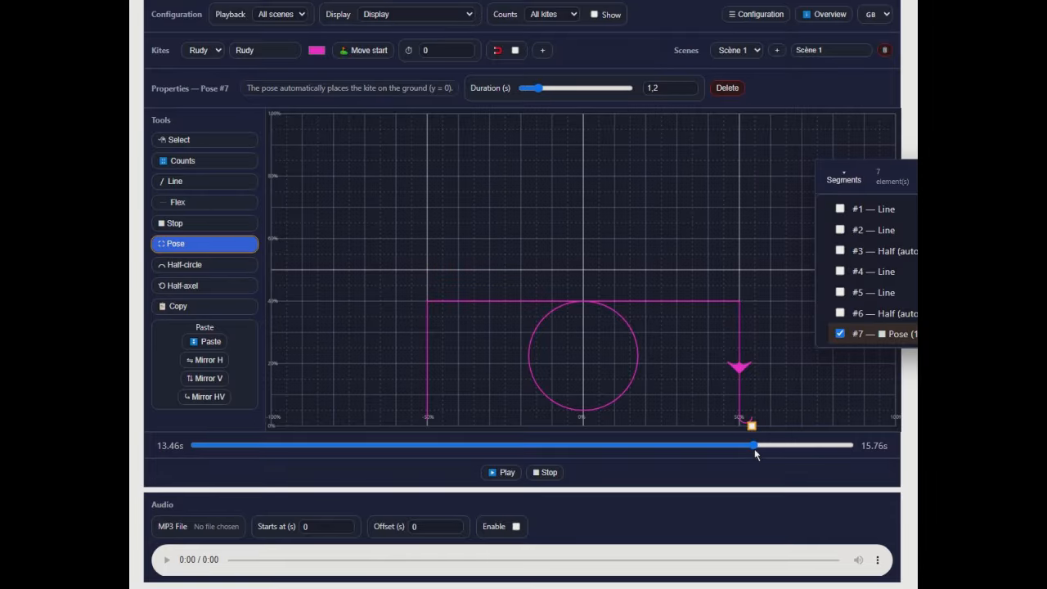
- Check the landing by scrubbing the timeline and playing the whole flight, and move the segment list out of the way
{"action": "mouse_move", "coordinate": [753, 446]}
{"action": "left_mouse_down"}
{"action": "mouse_move", "coordinate": [731, 448]}
{"action": "mouse_move", "coordinate": [808, 468]}
{"action": "mouse_move", "coordinate": [756, 446]}
{"action": "left_mouse_up"}
{"action": "right_click", "coordinate": [756, 447]}
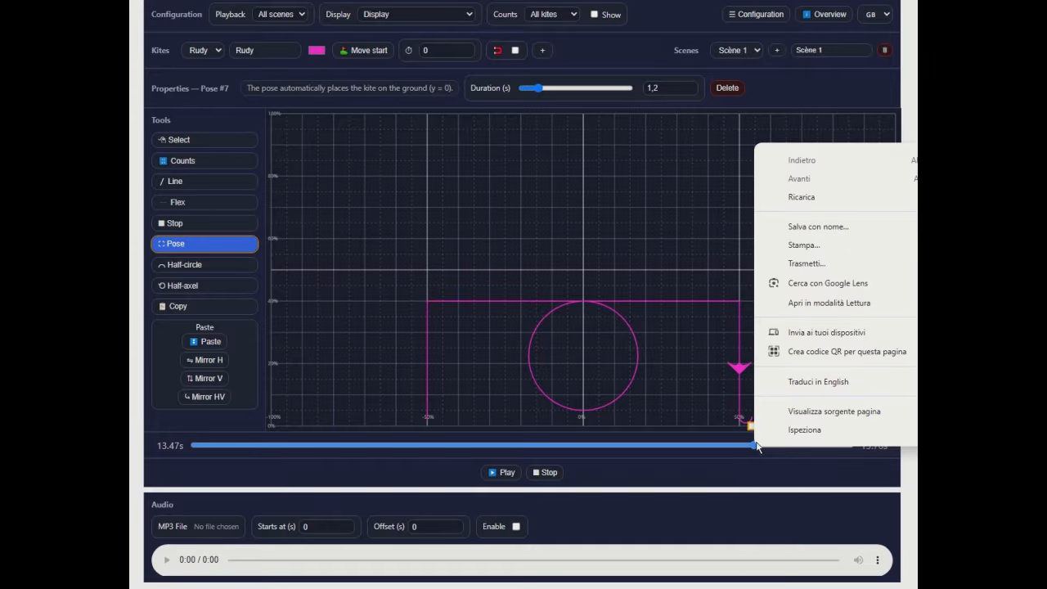
{"action": "key", "text": "Escape"}
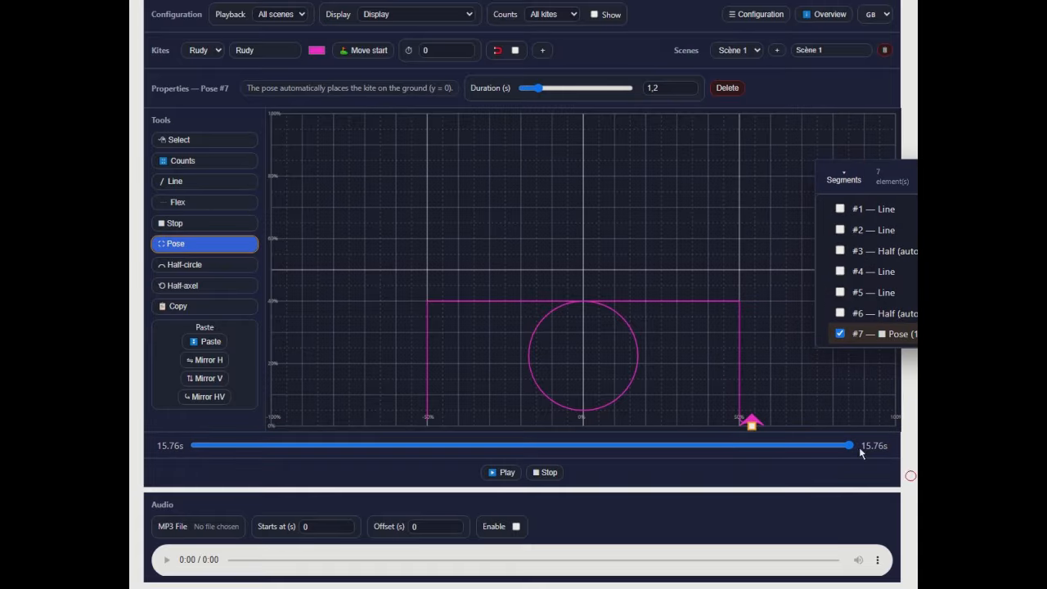
{"action": "left_click", "coordinate": [544, 473]}
{"action": "left_click", "coordinate": [502, 472]}
{"action": "left_click_drag", "start_coordinate": [915, 174], "coordinate": [960, 440]}
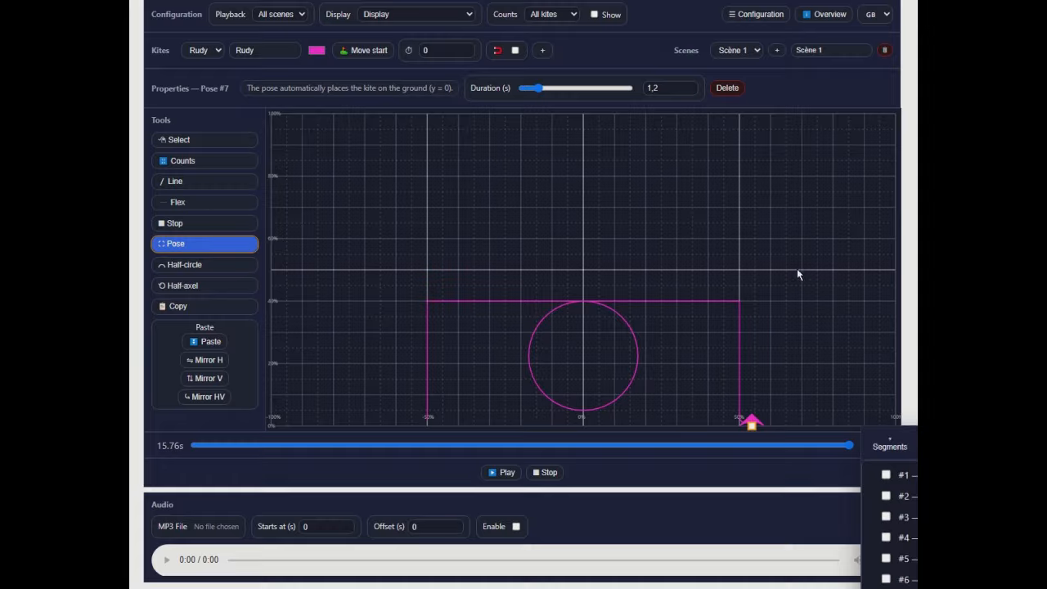
- Export the project as a JSON file and close the configuration settings
{"action": "left_click", "coordinate": [757, 15]}
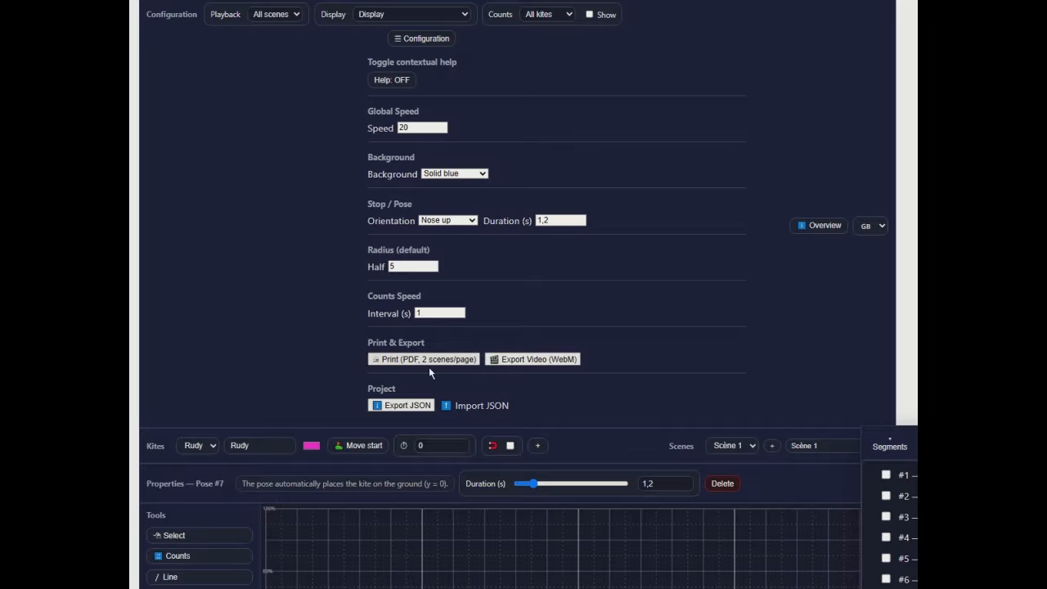
{"action": "left_click", "coordinate": [397, 407]}
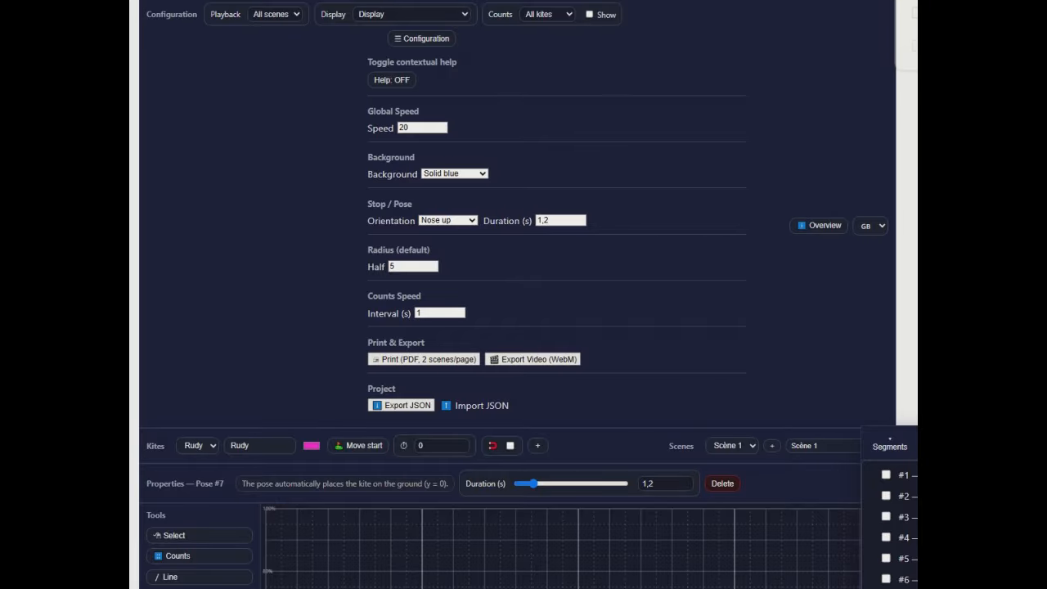
{"action": "left_click", "coordinate": [907, 327]}
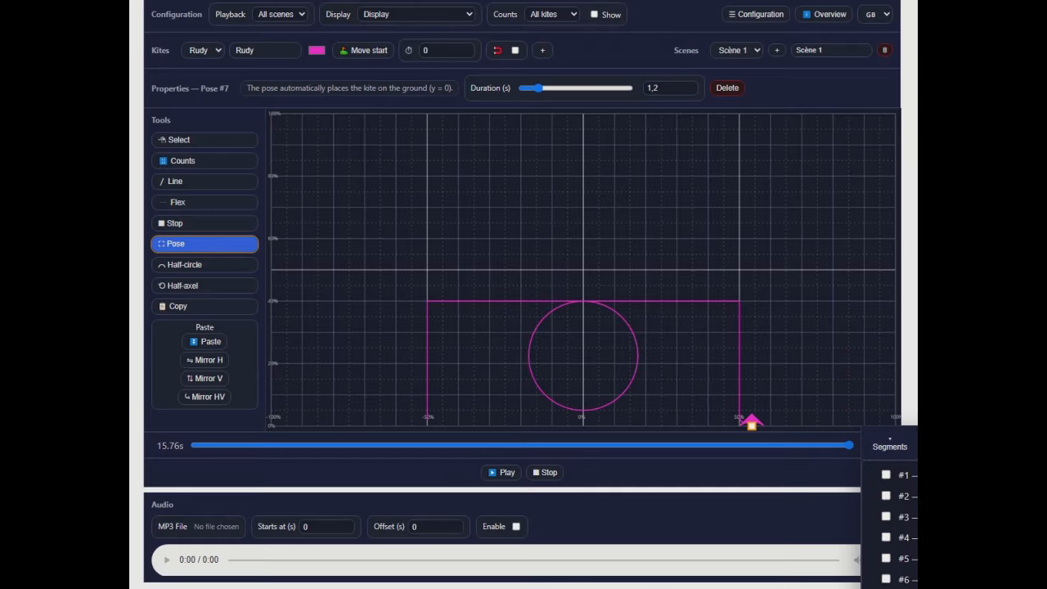
{"action": "left_click", "coordinate": [768, 18]}
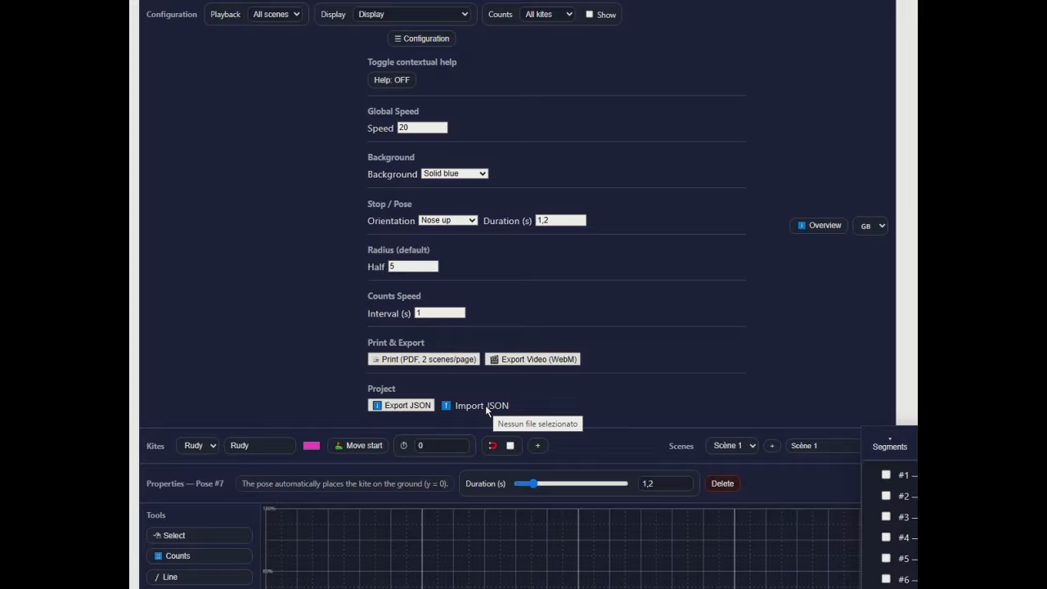
{"action": "left_click", "coordinate": [425, 37]}
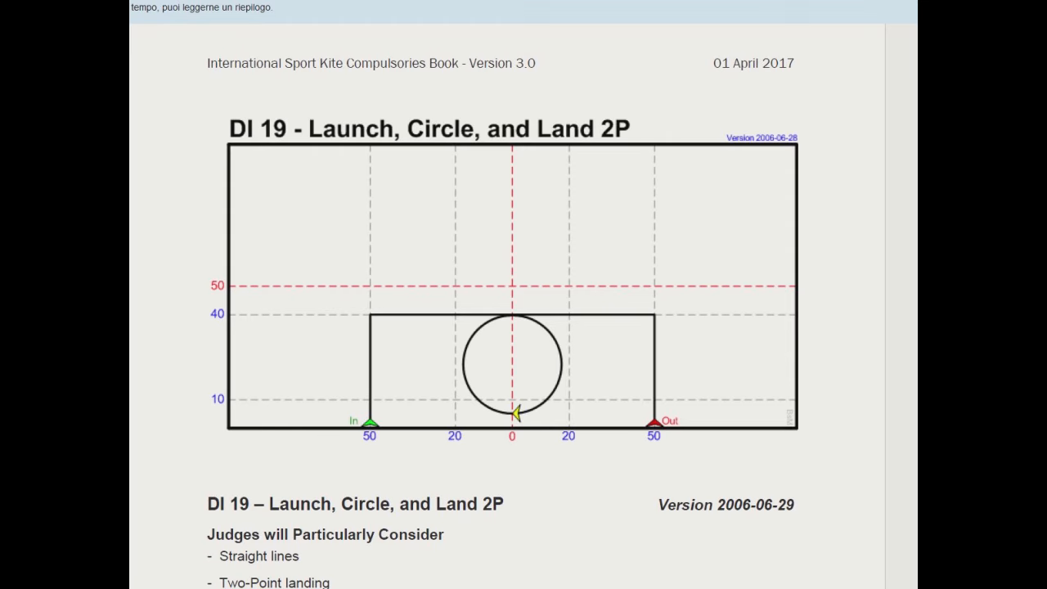
- Look through the pair and team figures in the International Sport Kite Compulsories Book, including DP 17 – Pair Jump with Rolls
{"action": "scroll", "coordinate": [507, 306], "scroll_direction": "down", "scroll_amount": 20}
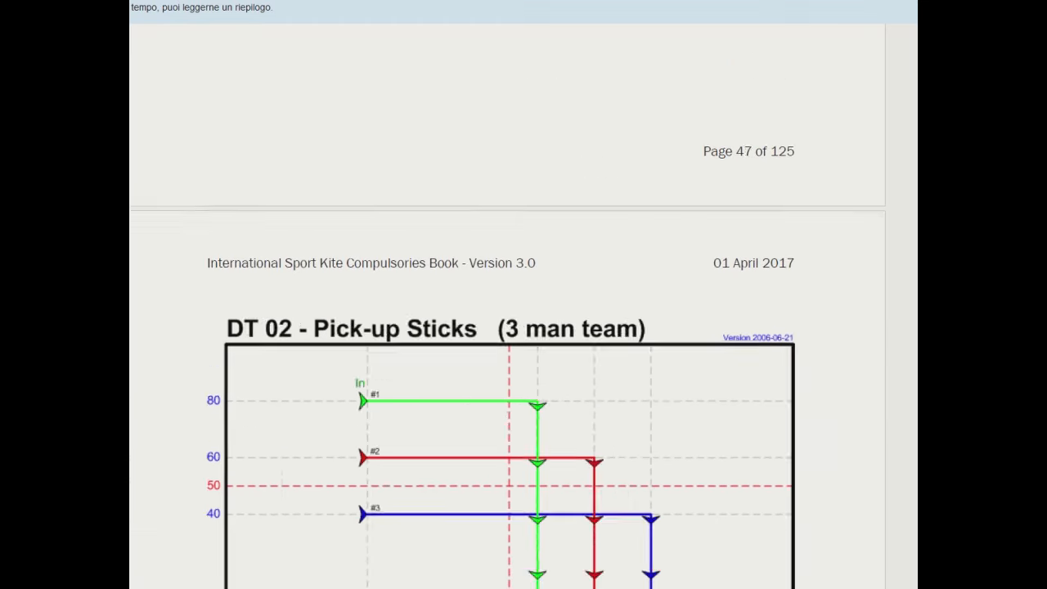
{"action": "scroll", "coordinate": [507, 306], "scroll_direction": "up", "scroll_amount": 20}
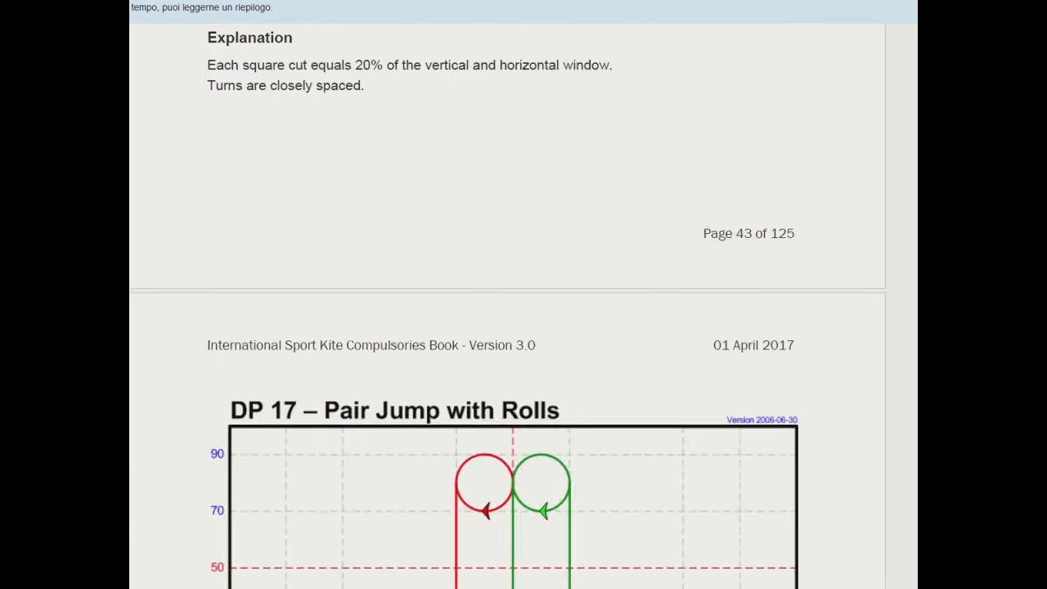
{"action": "scroll", "coordinate": [508, 307], "scroll_direction": "down", "scroll_amount": 10}
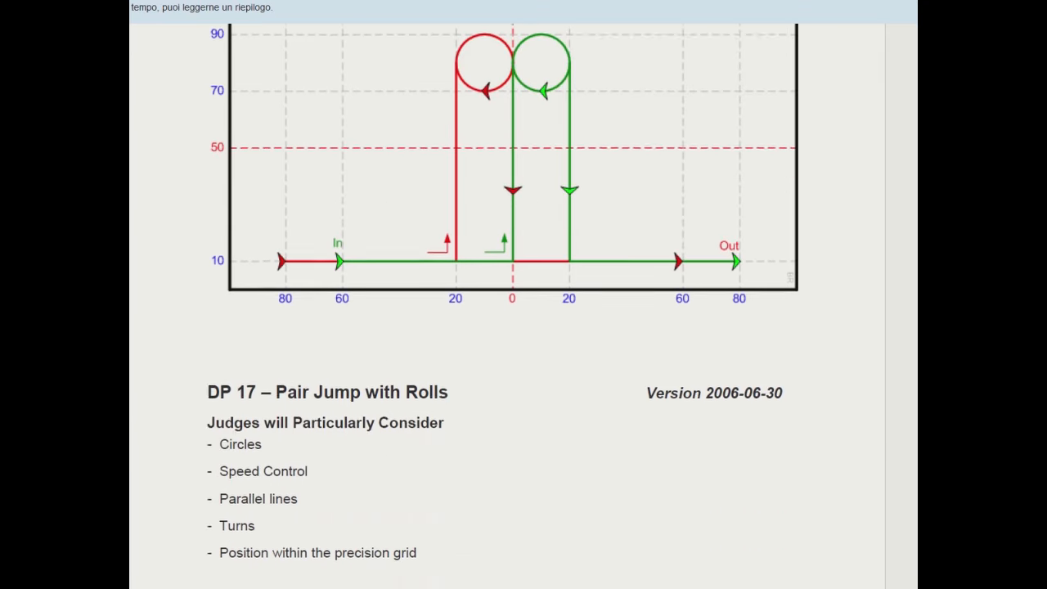
{"action": "scroll", "coordinate": [507, 306], "scroll_direction": "down", "scroll_amount": 6}
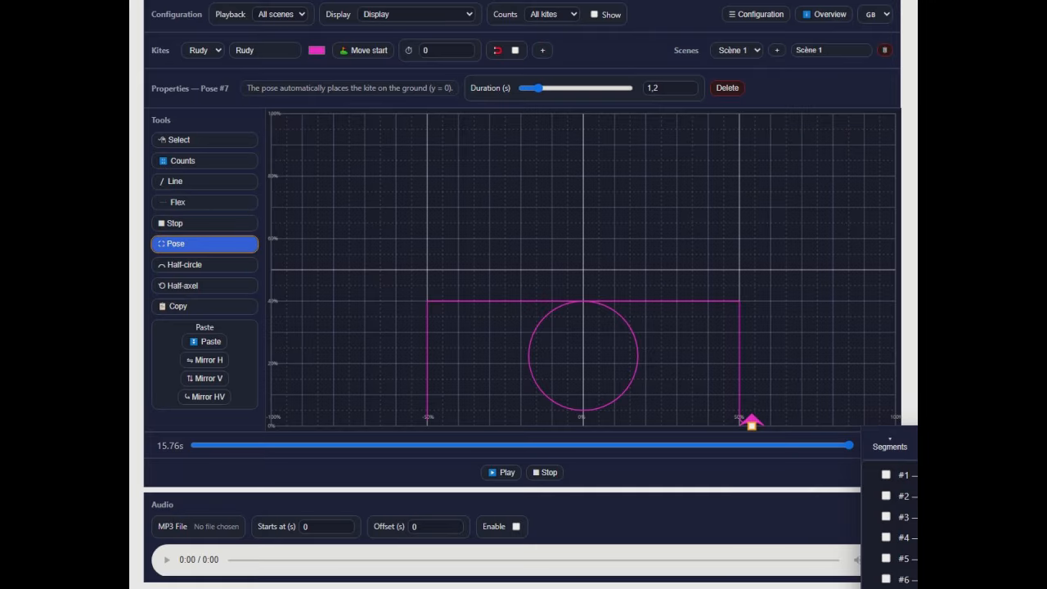
- Select all seven segments in the segment list, copy them and delete the originals
{"action": "left_click_drag", "start_coordinate": [896, 442], "coordinate": [650, 314]}
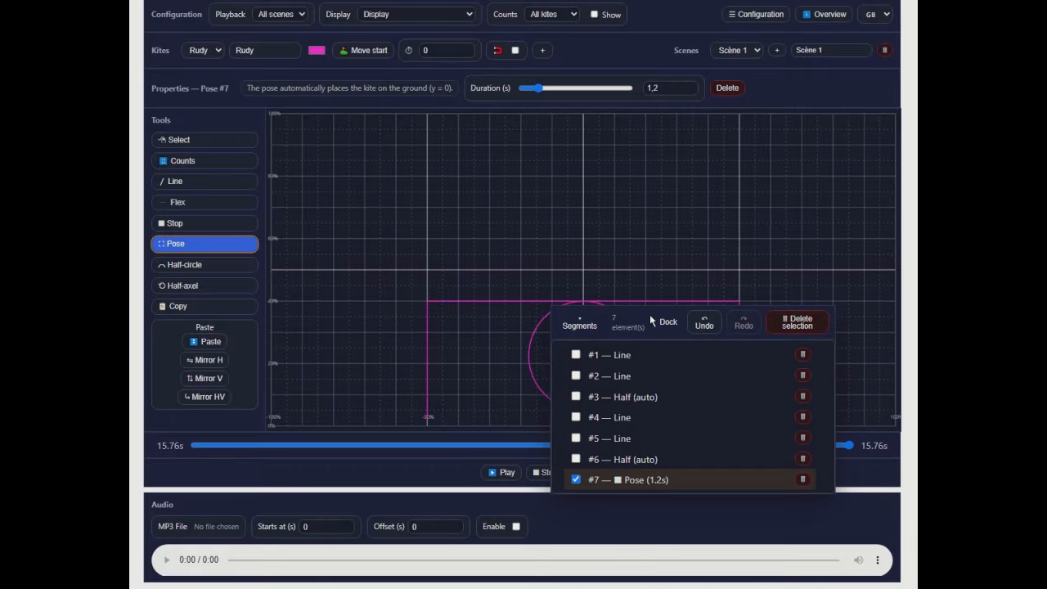
{"action": "left_click", "coordinate": [576, 354]}
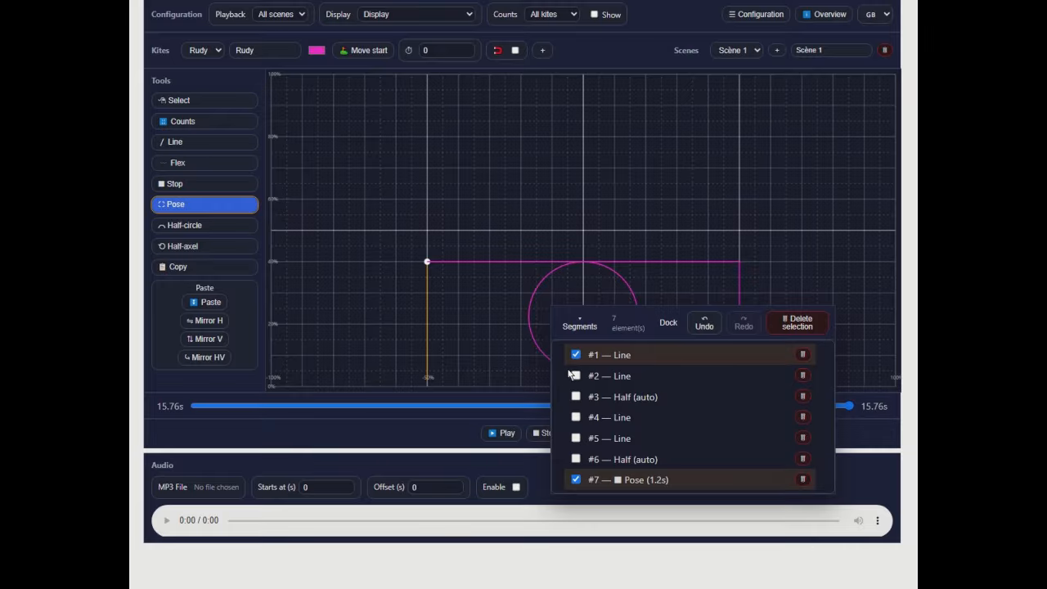
{"action": "left_click", "coordinate": [576, 375]}
{"action": "left_click", "coordinate": [576, 396]}
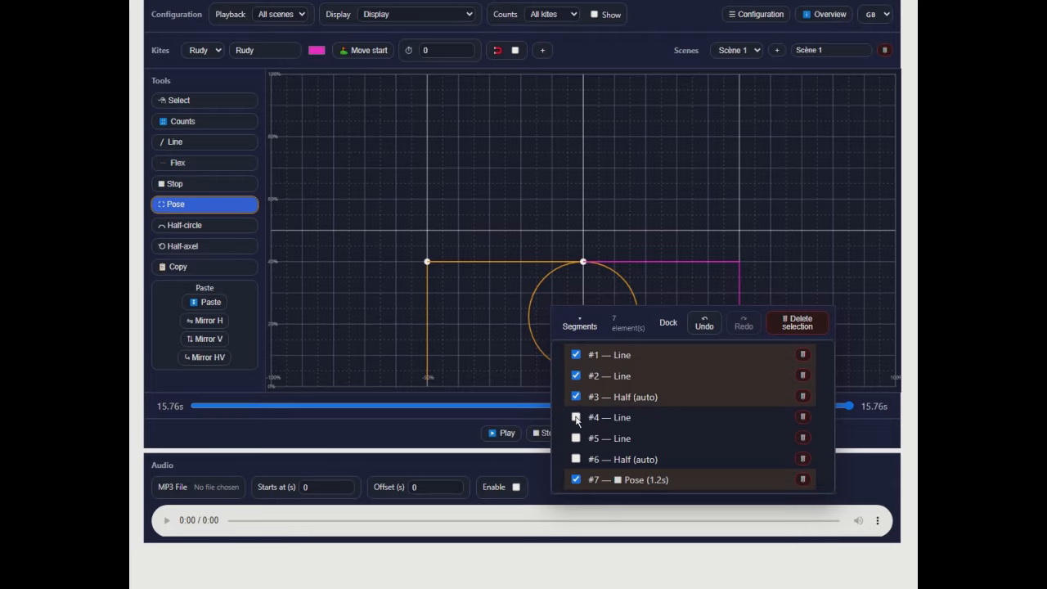
{"action": "left_click", "coordinate": [576, 418]}
{"action": "left_click", "coordinate": [576, 438]}
{"action": "left_click", "coordinate": [577, 459]}
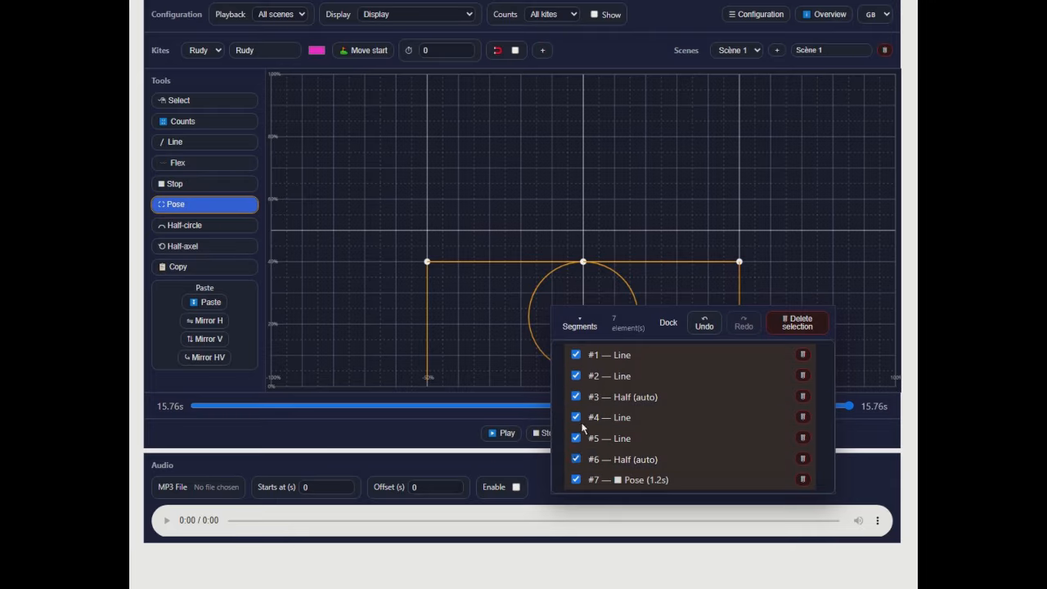
{"action": "left_click", "coordinate": [194, 267]}
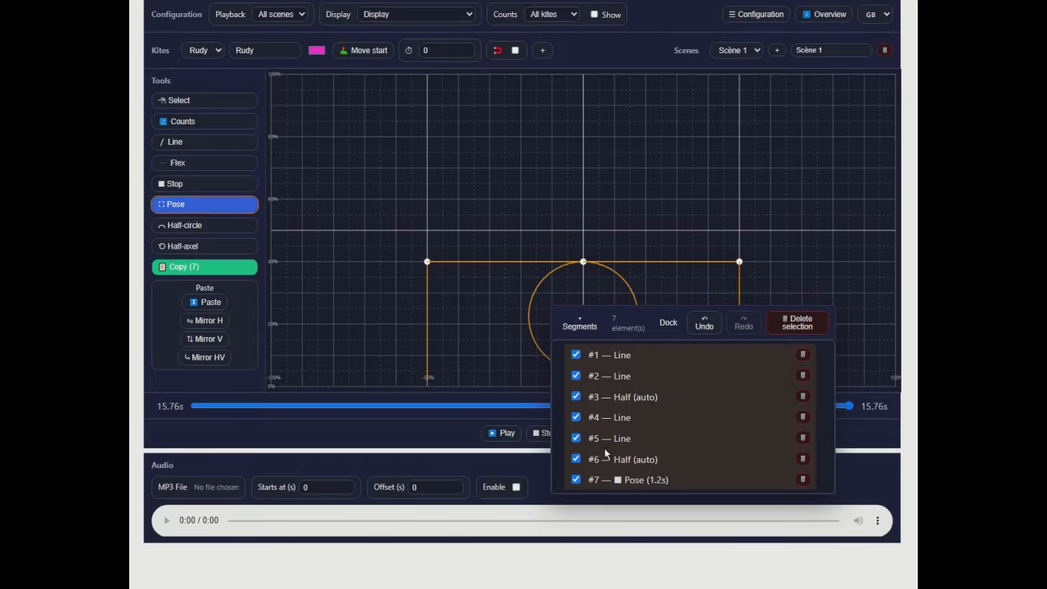
{"action": "left_click", "coordinate": [794, 325]}
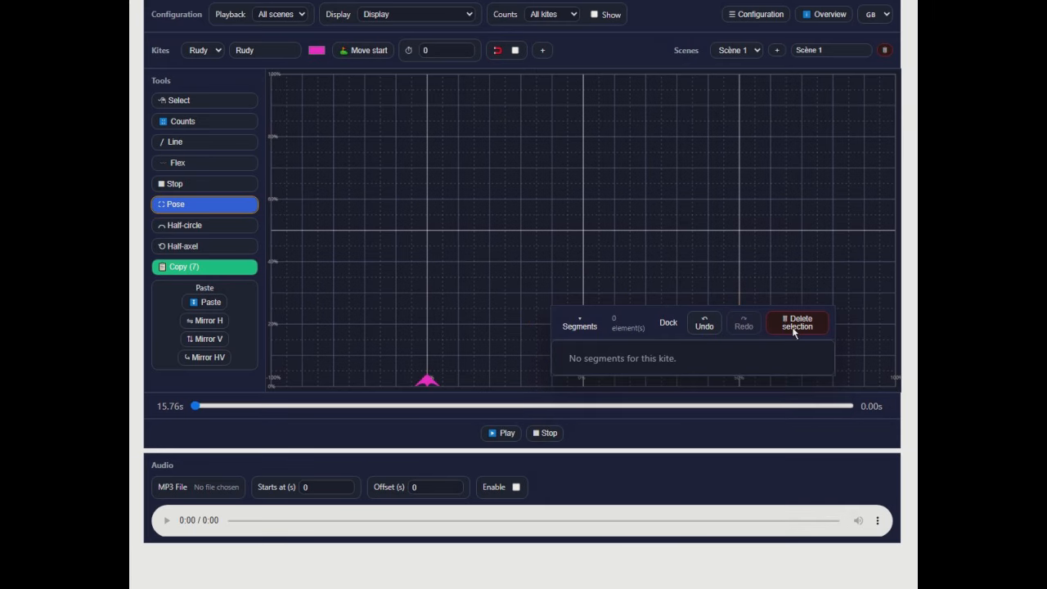
- Move the kite's takeoff to X -60, Y 2 with grid snapping on and paste the seven copied segments there
{"action": "left_click", "coordinate": [361, 51]}
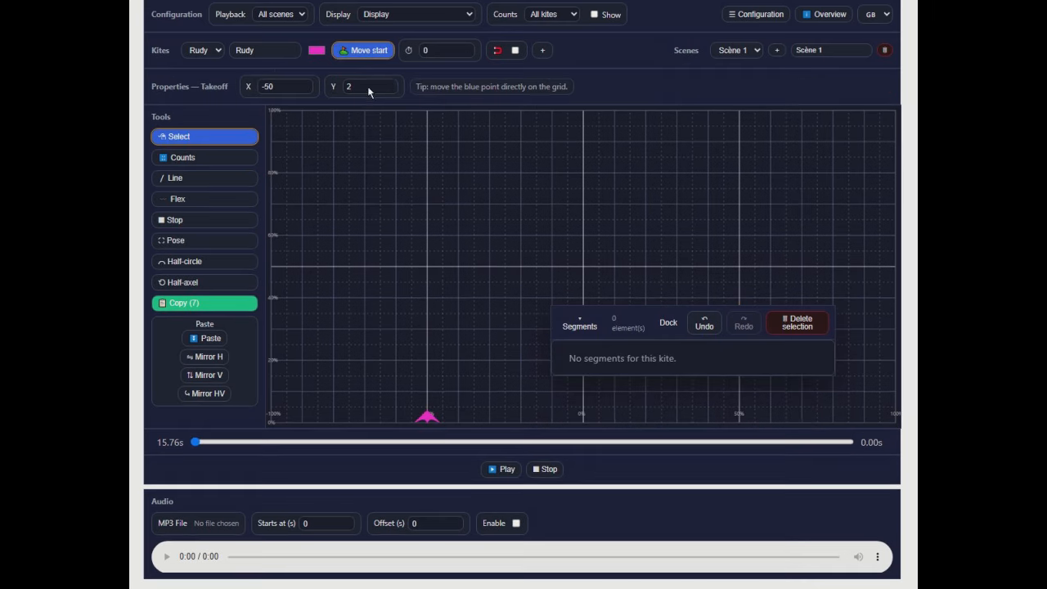
{"action": "left_click_drag", "start_coordinate": [430, 414], "coordinate": [397, 423]}
{"action": "left_click", "coordinate": [515, 50]}
{"action": "mouse_move", "coordinate": [398, 419]}
{"action": "left_mouse_down"}
{"action": "mouse_move", "coordinate": [379, 412]}
{"action": "mouse_move", "coordinate": [401, 426]}
{"action": "left_mouse_up"}
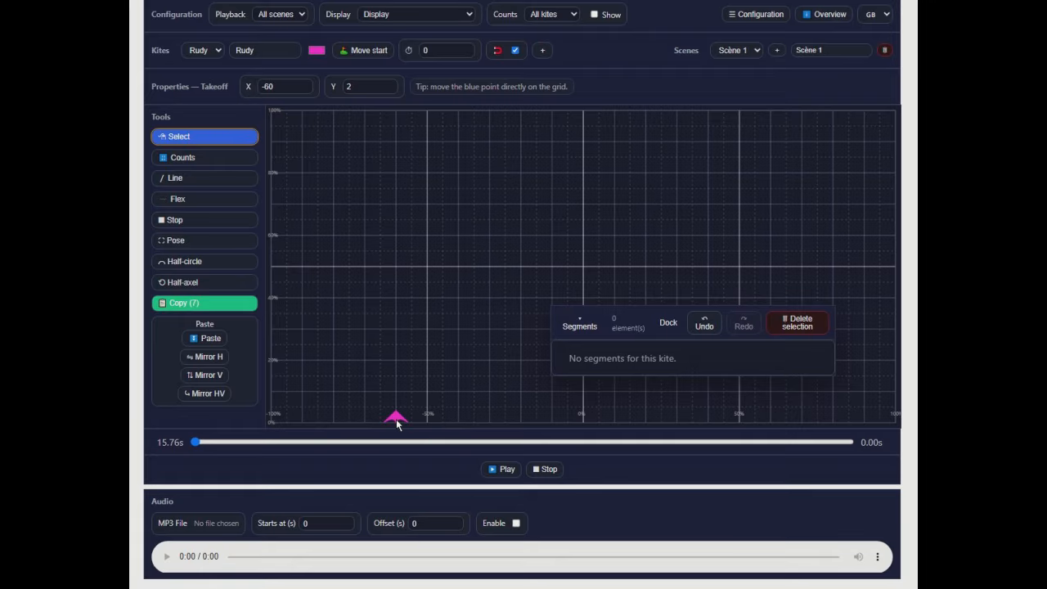
{"action": "left_click", "coordinate": [215, 339]}
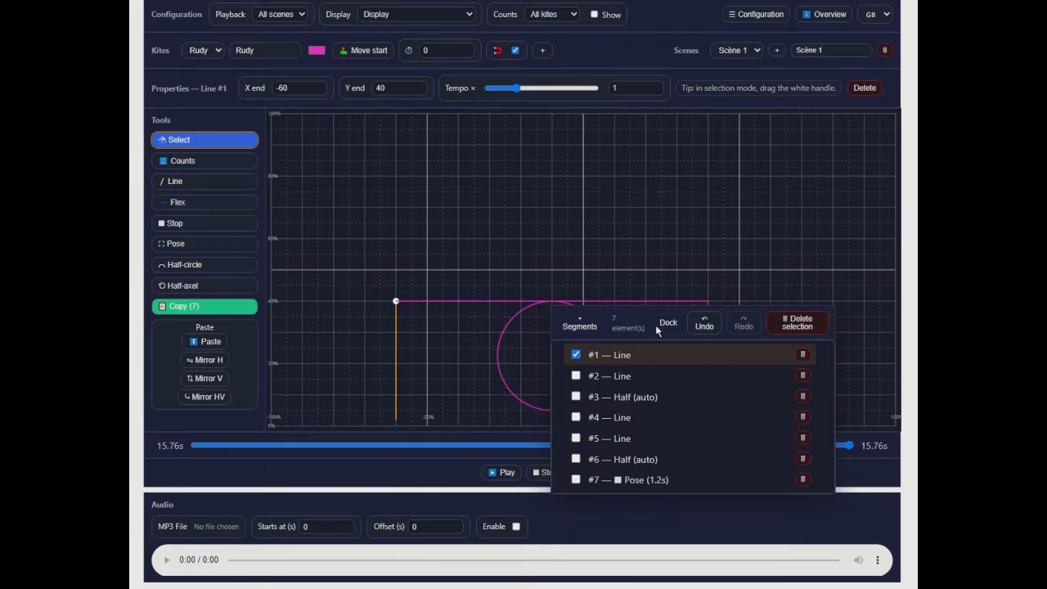
{"action": "left_click_drag", "start_coordinate": [654, 316], "coordinate": [891, 82]}
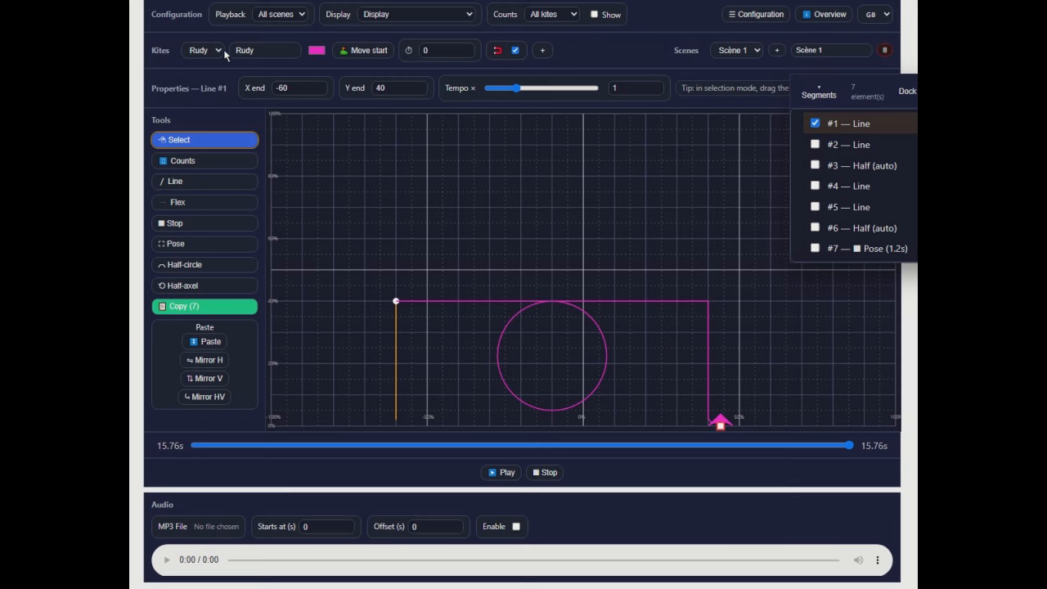
- Add a second kite and enter the pilot's name as its name
{"action": "left_click", "coordinate": [543, 51]}
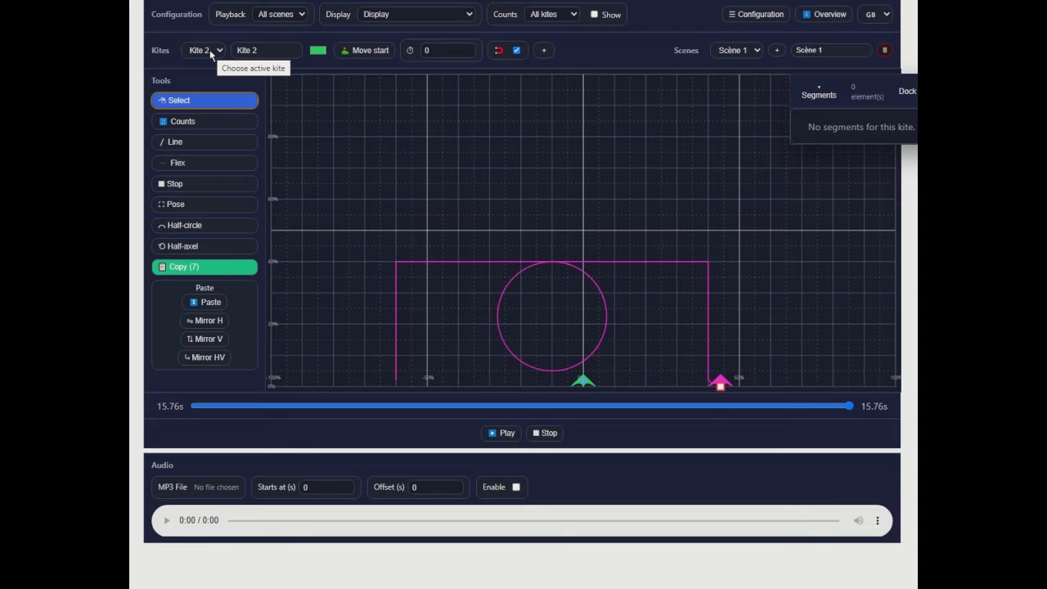
{"action": "left_click_drag", "start_coordinate": [264, 52], "coordinate": [229, 54]}
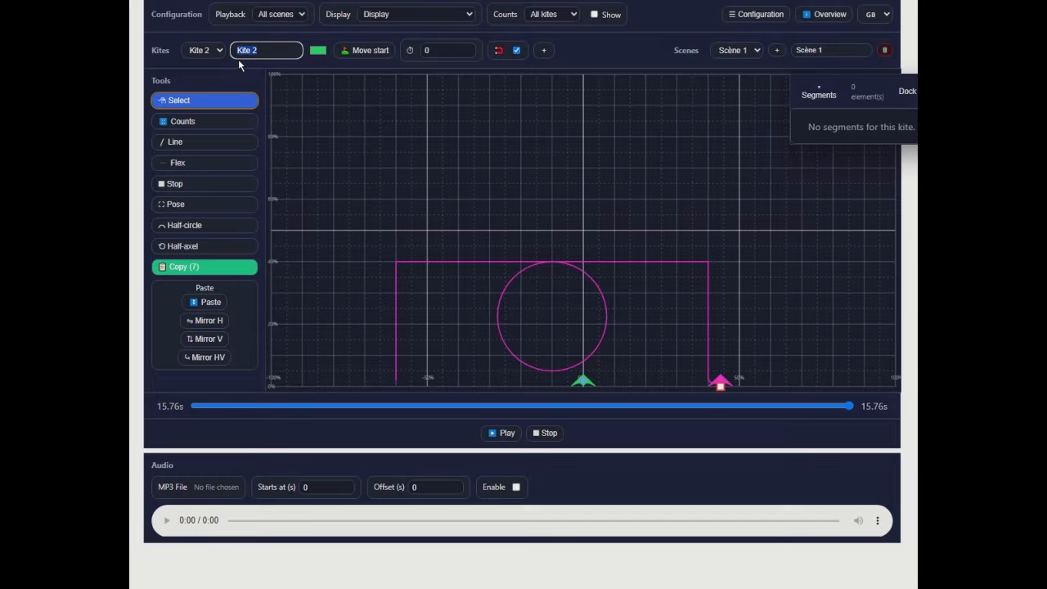
{"action": "type", "text": "Alex"}
- Change the second kite's colour from the colour picker to a yellow-green
{"action": "left_click", "coordinate": [315, 52]}
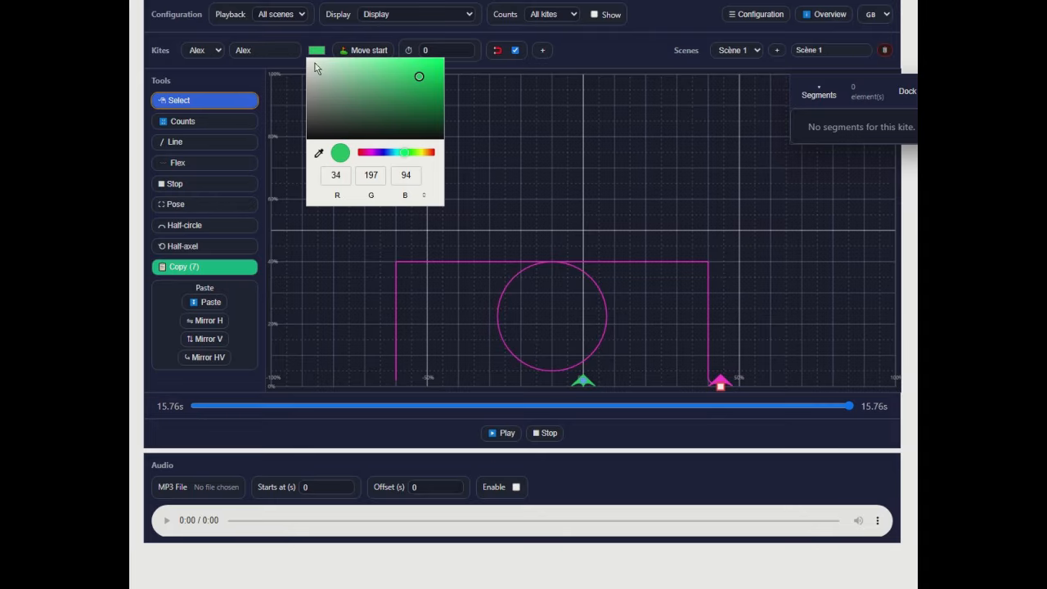
{"action": "left_click", "coordinate": [421, 155]}
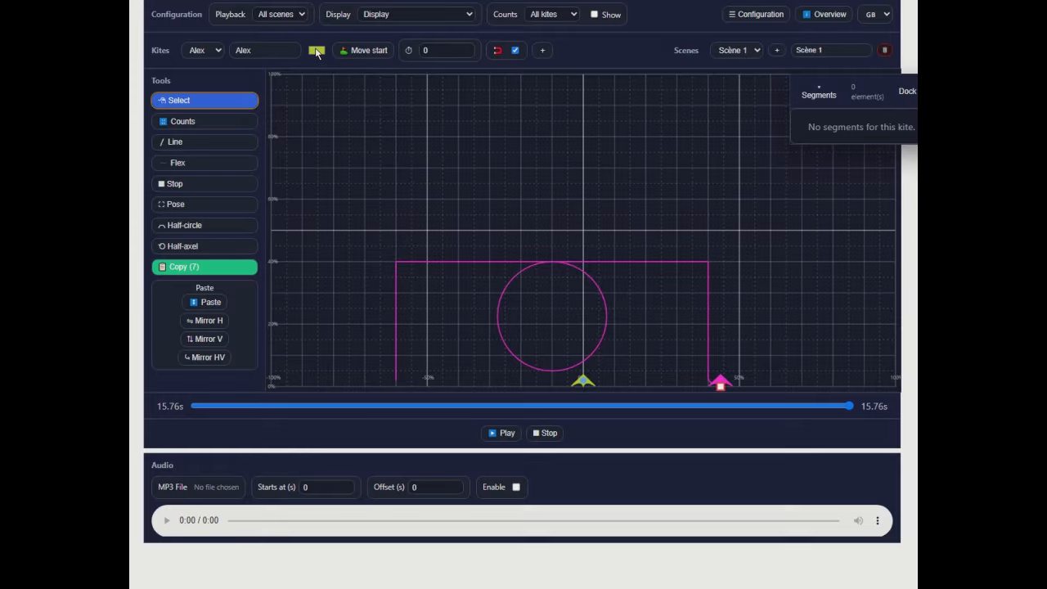
{"action": "left_click", "coordinate": [317, 51]}
{"action": "left_click", "coordinate": [420, 155]}
{"action": "left_click", "coordinate": [317, 50]}
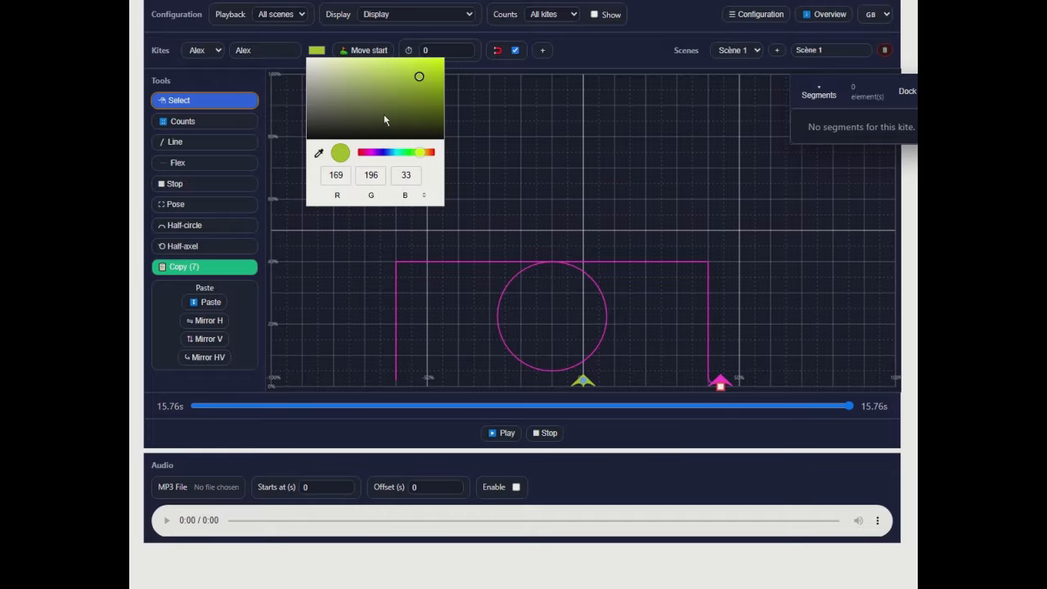
{"action": "left_click", "coordinate": [420, 155]}
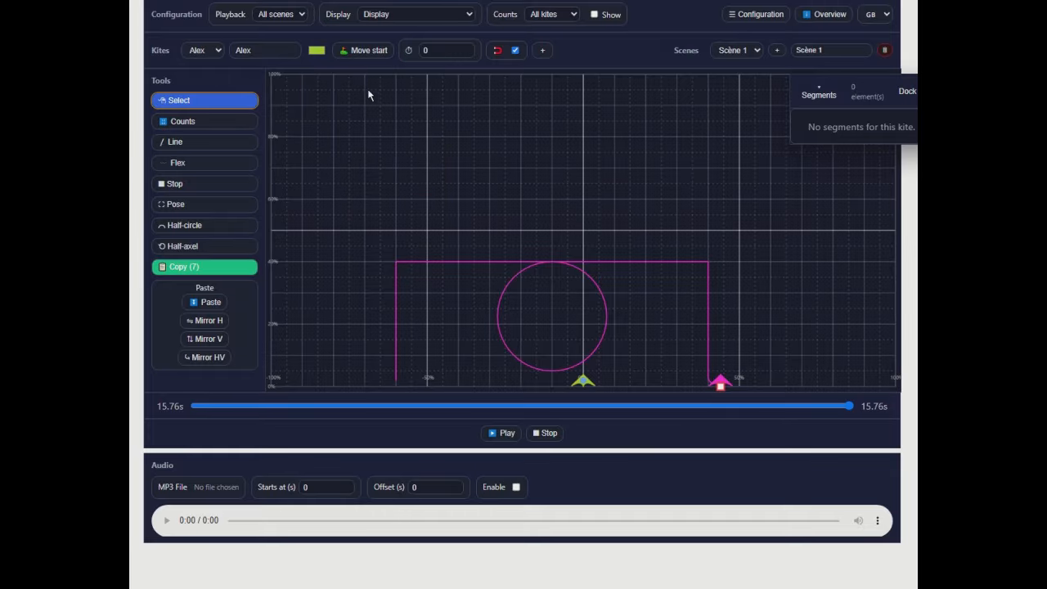
{"action": "left_click", "coordinate": [317, 50]}
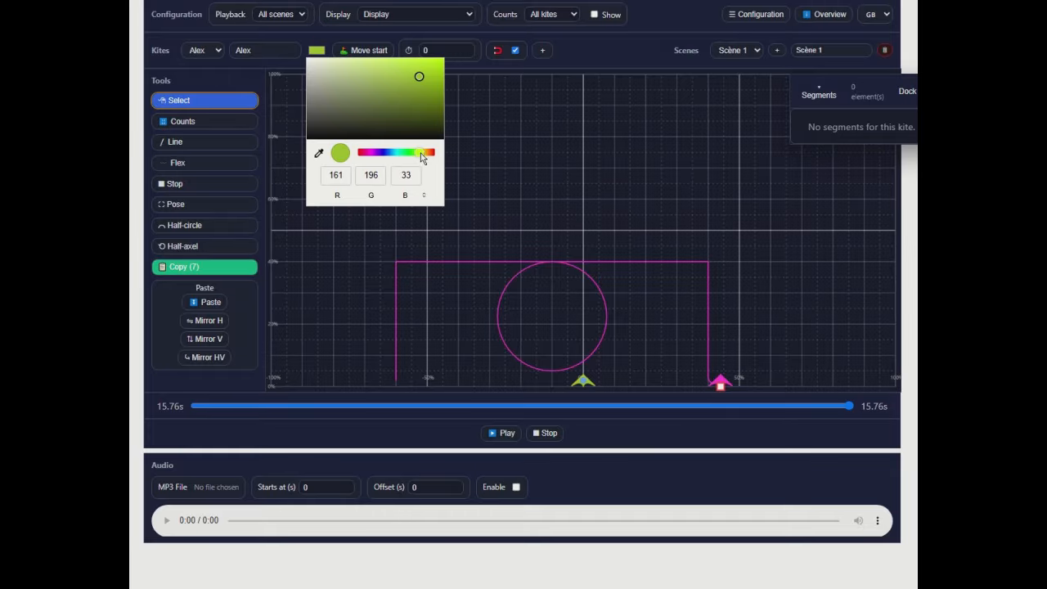
{"action": "left_click", "coordinate": [420, 156]}
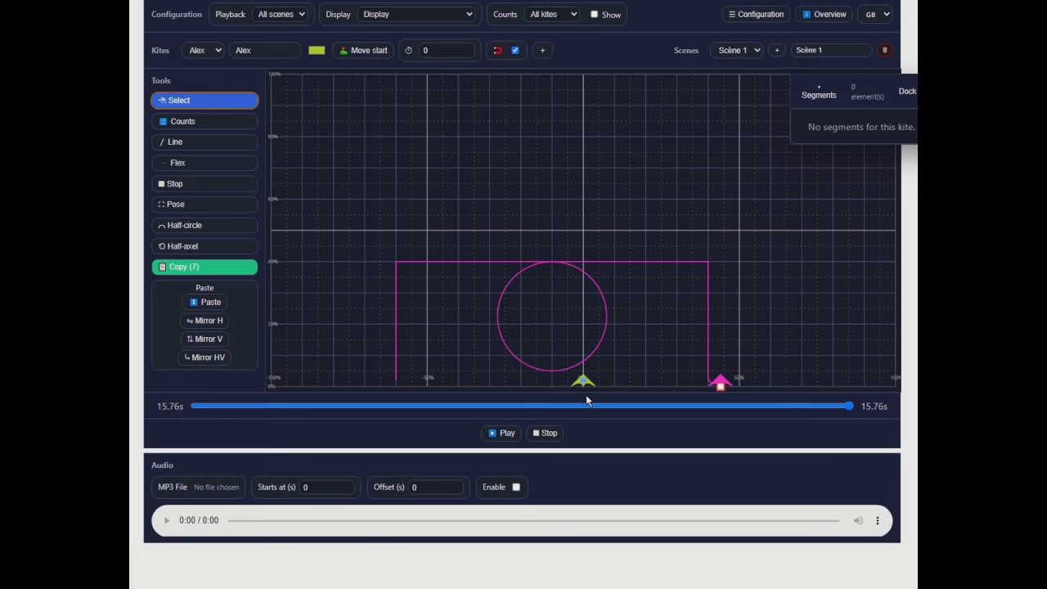
- Move the second kite's takeoff to X -40, Y 2 and paste the seven copied segments there
{"action": "left_click", "coordinate": [365, 47]}
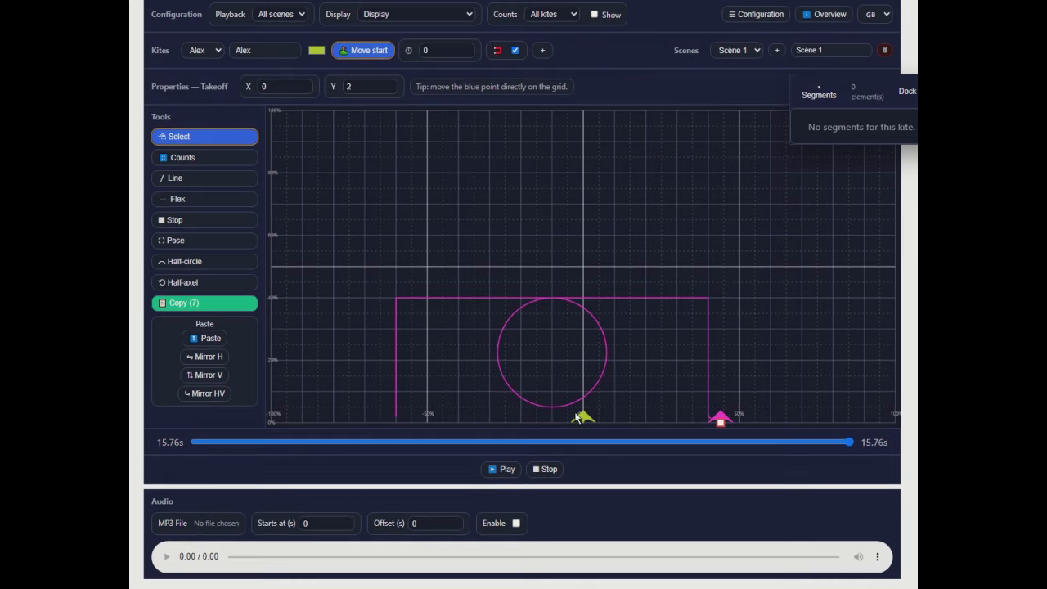
{"action": "left_click_drag", "start_coordinate": [579, 417], "coordinate": [458, 427]}
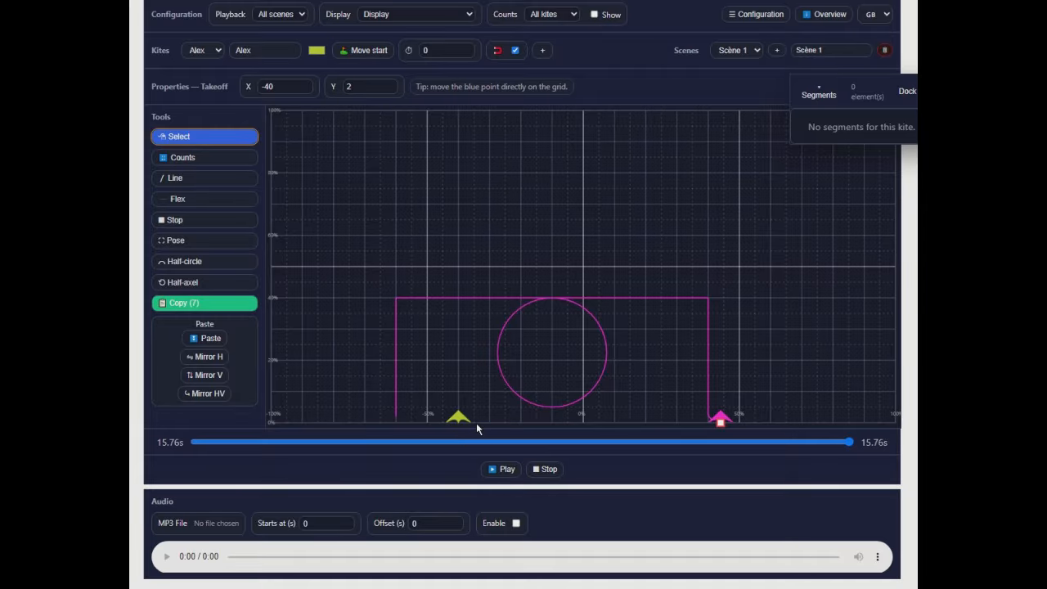
{"action": "left_click", "coordinate": [209, 338]}
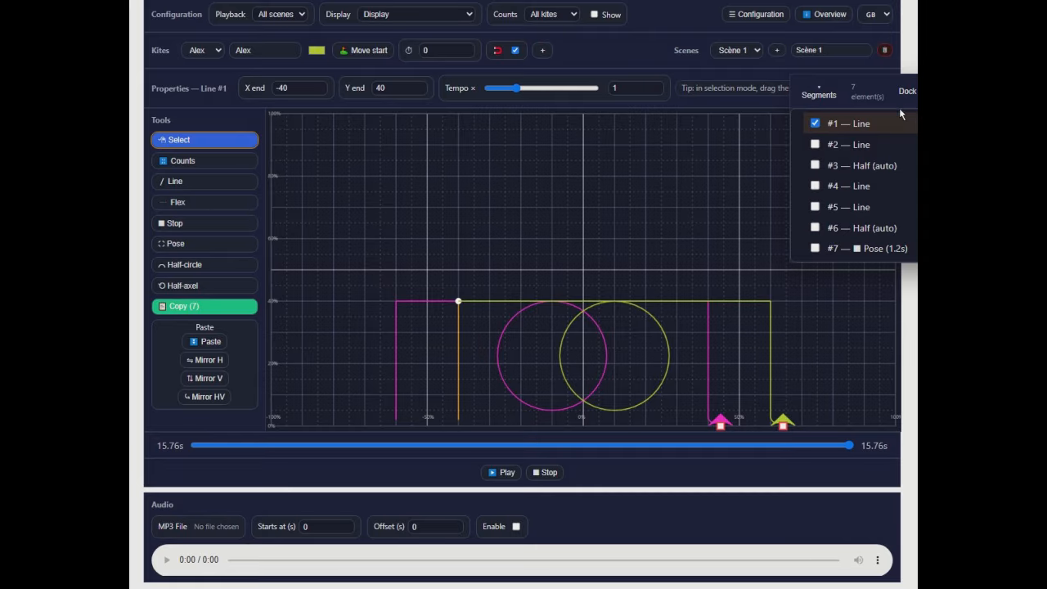
- Move the segment list clear of the grid and play the two-kite choreography from the start
{"action": "left_click_drag", "start_coordinate": [887, 84], "coordinate": [957, 290]}
{"action": "left_click_drag", "start_coordinate": [890, 296], "coordinate": [891, 441]}
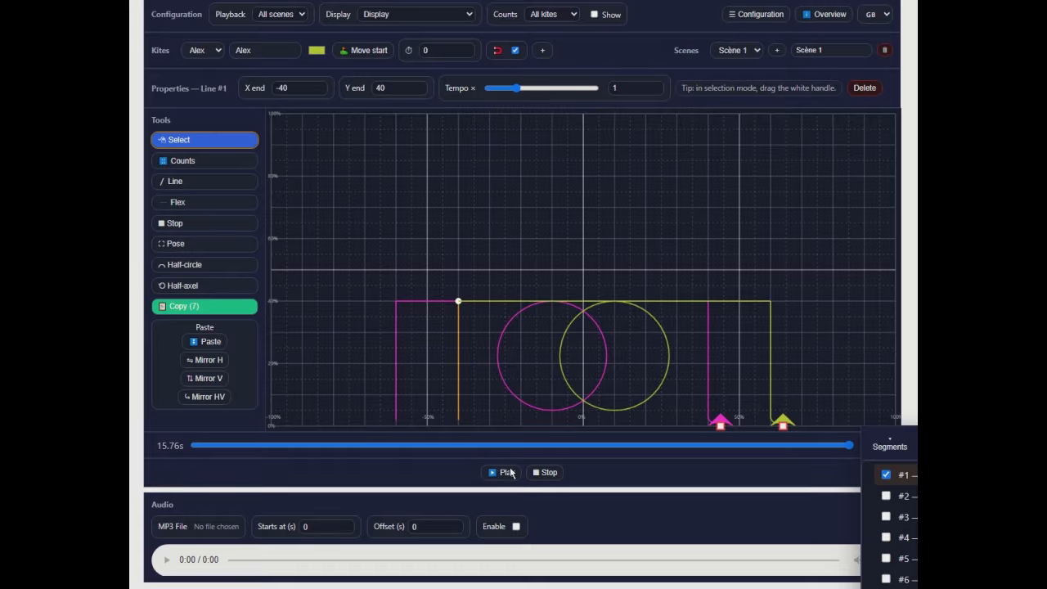
{"action": "left_click", "coordinate": [544, 472]}
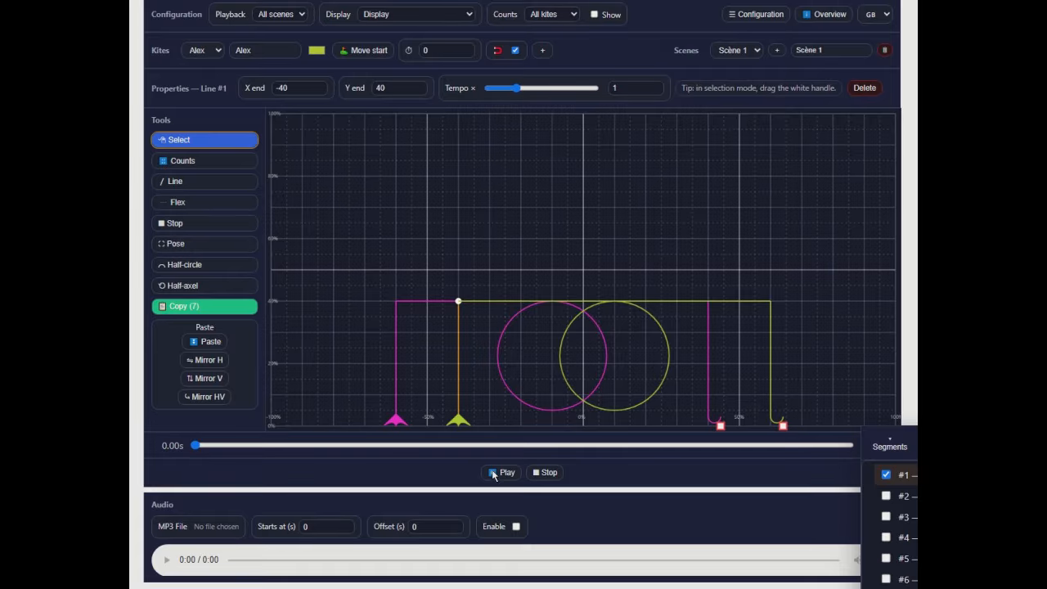
{"action": "left_click", "coordinate": [501, 473]}
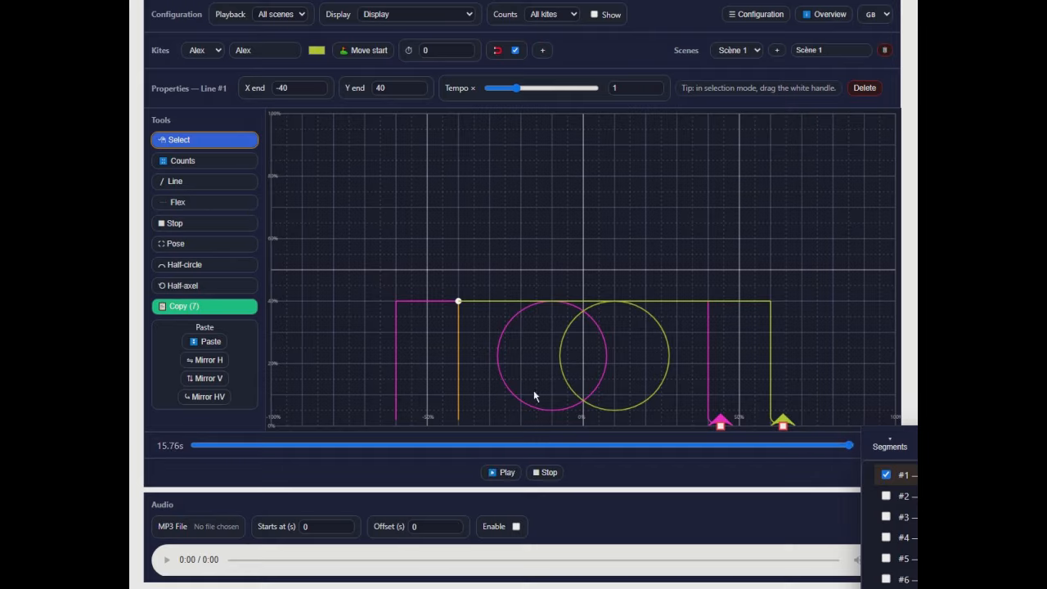
- Set the display to Hide segments while playing and replay the choreography from the start
{"action": "left_click", "coordinate": [469, 16]}
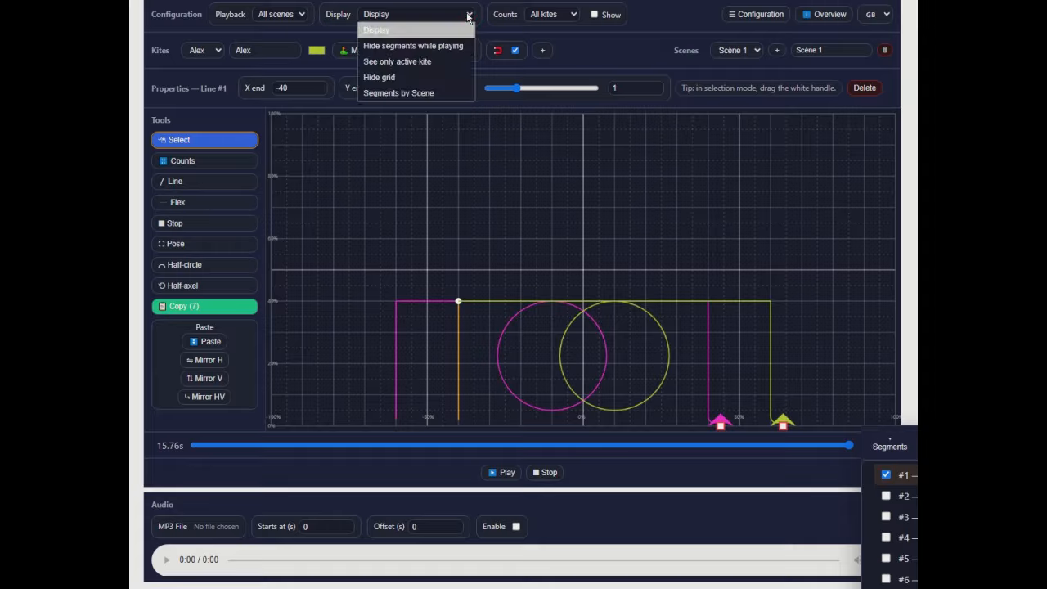
{"action": "left_click", "coordinate": [439, 47]}
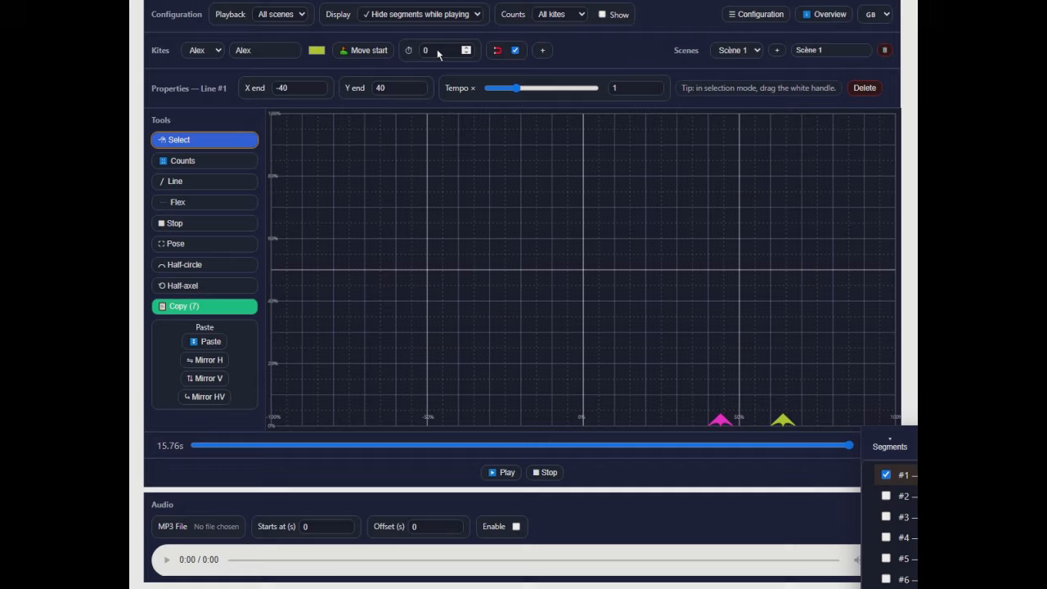
{"action": "left_click", "coordinate": [550, 472]}
{"action": "left_click", "coordinate": [505, 474]}
- Review the print, video and project export options in the configuration, close it and reset playback to the start
{"action": "left_click", "coordinate": [763, 16]}
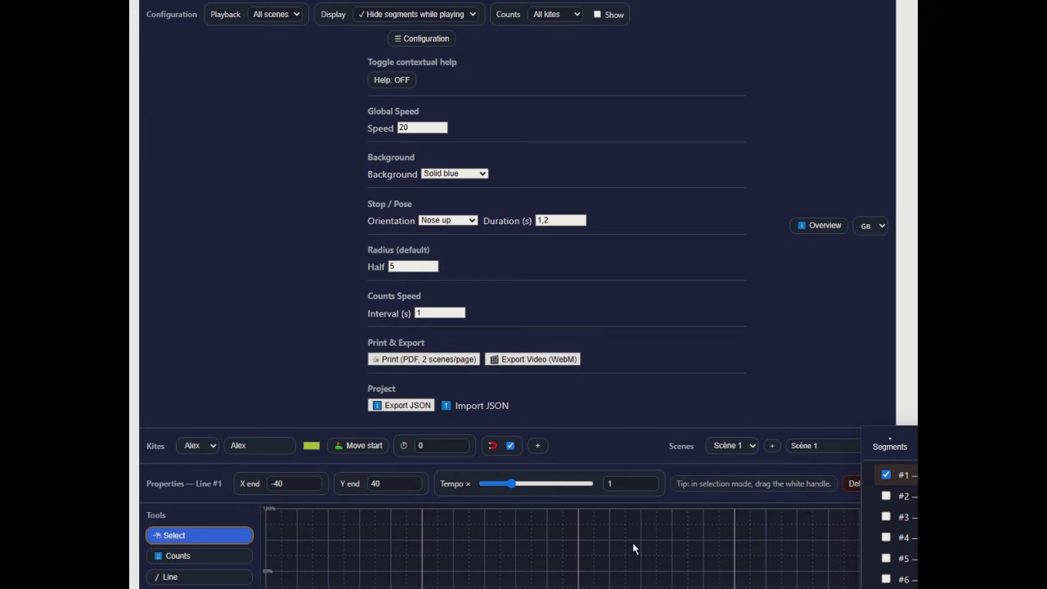
{"action": "scroll", "coordinate": [442, 343], "scroll_direction": "down", "scroll_amount": 2}
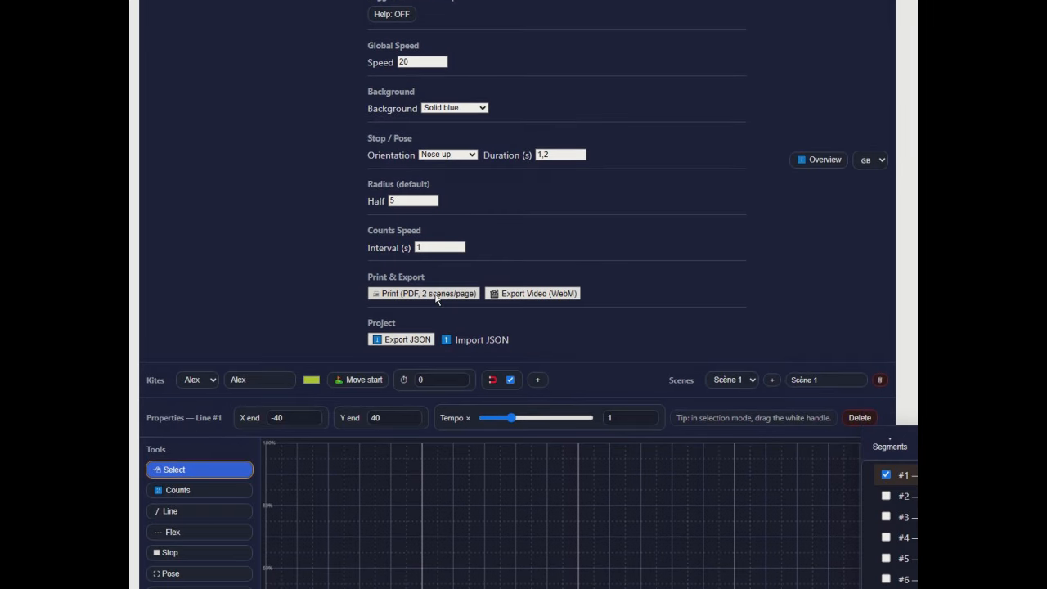
{"action": "scroll", "coordinate": [435, 298], "scroll_direction": "down", "scroll_amount": 3}
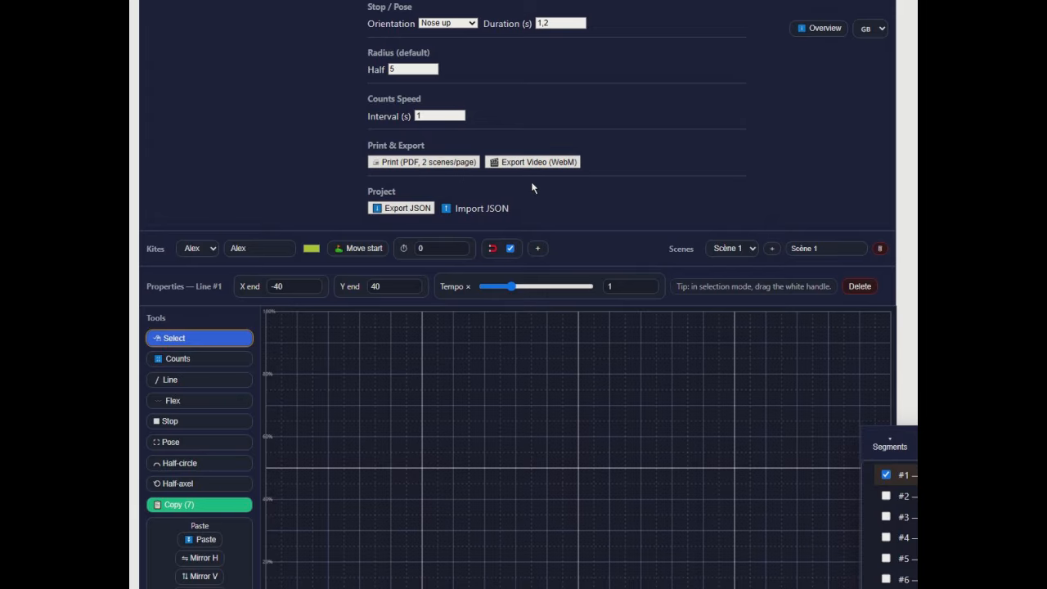
{"action": "scroll", "coordinate": [531, 190], "scroll_direction": "down", "scroll_amount": 3}
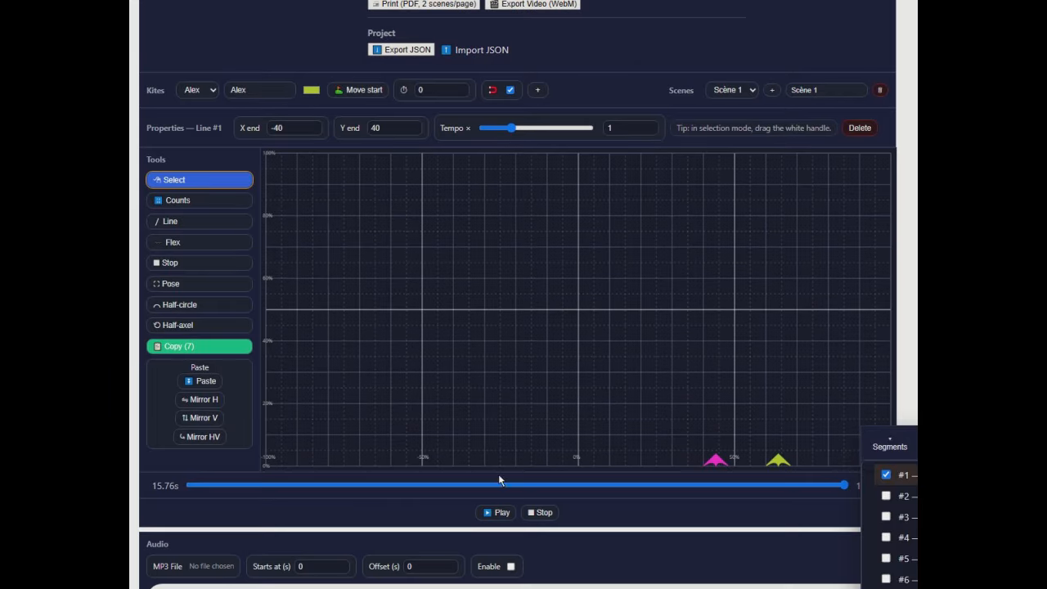
{"action": "scroll", "coordinate": [494, 514], "scroll_direction": "down", "scroll_amount": 1}
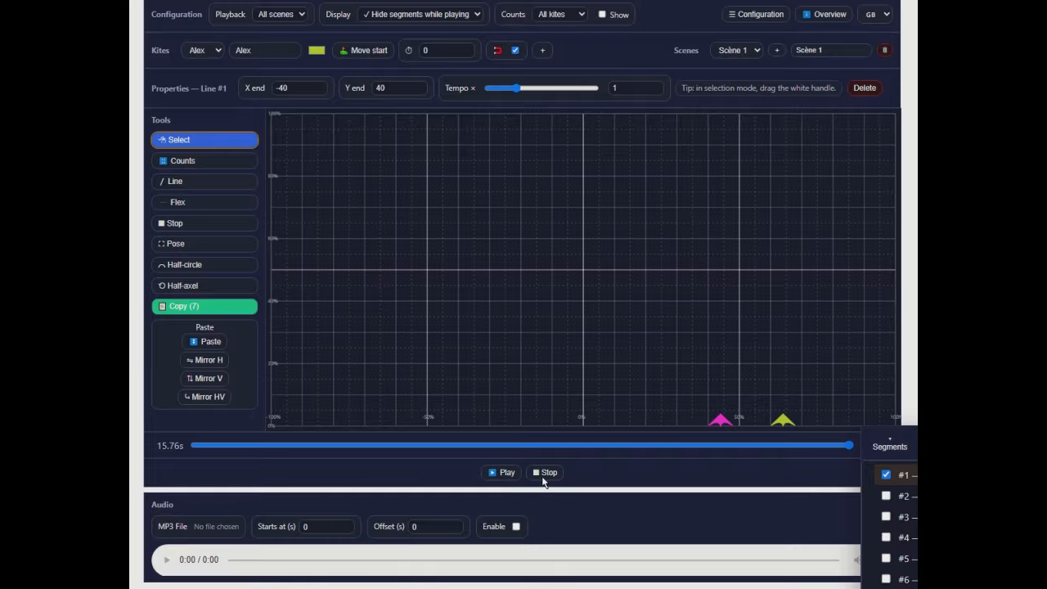
{"action": "left_click", "coordinate": [517, 473]}
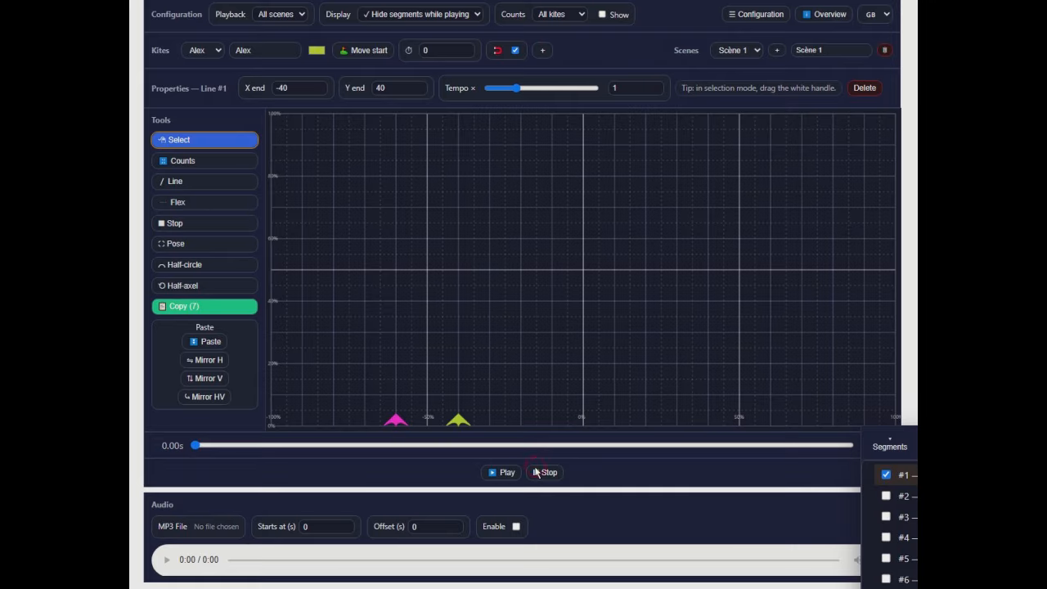